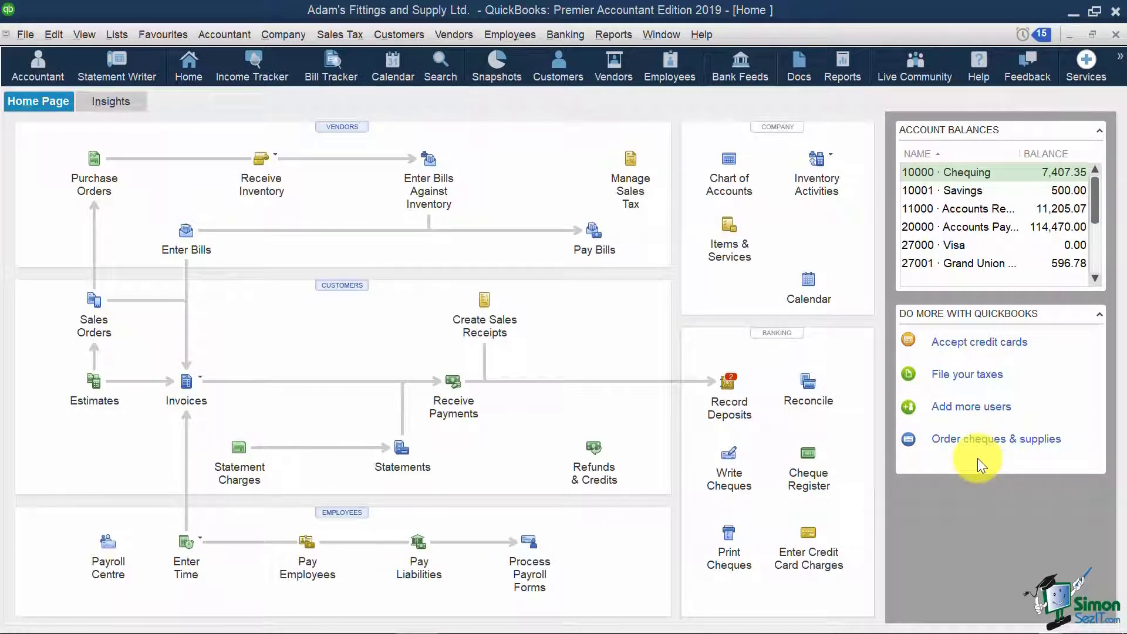
- Open the Employee Centre and check its empty To Do's, Notes and Sent Email tabs
{"action": "left_click", "coordinate": [511, 36]}
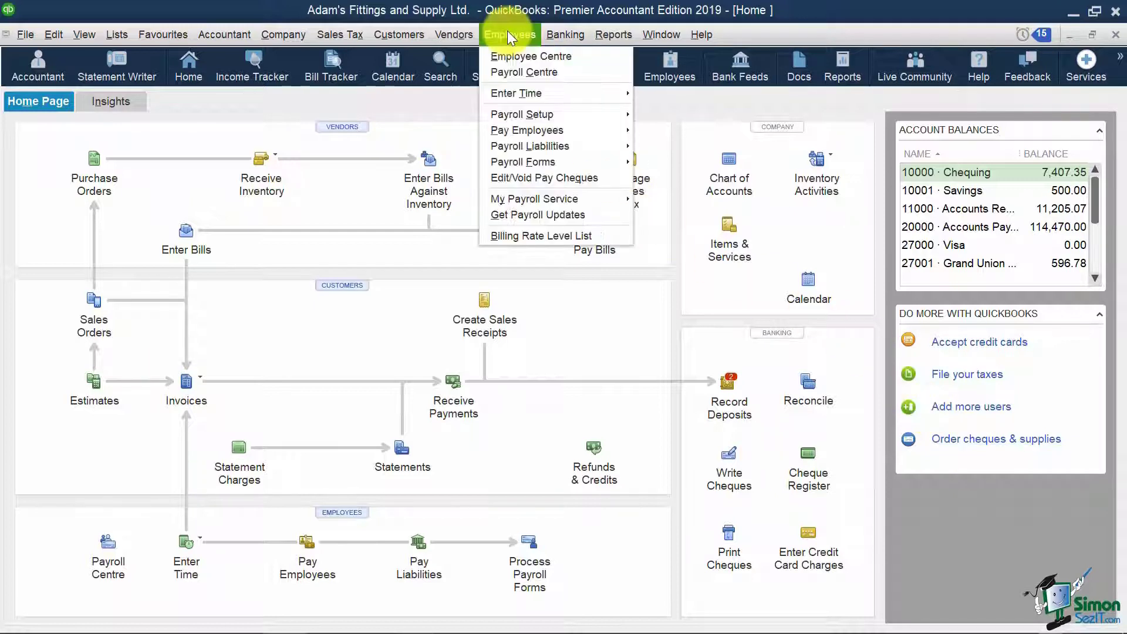
{"action": "left_click", "coordinate": [590, 55]}
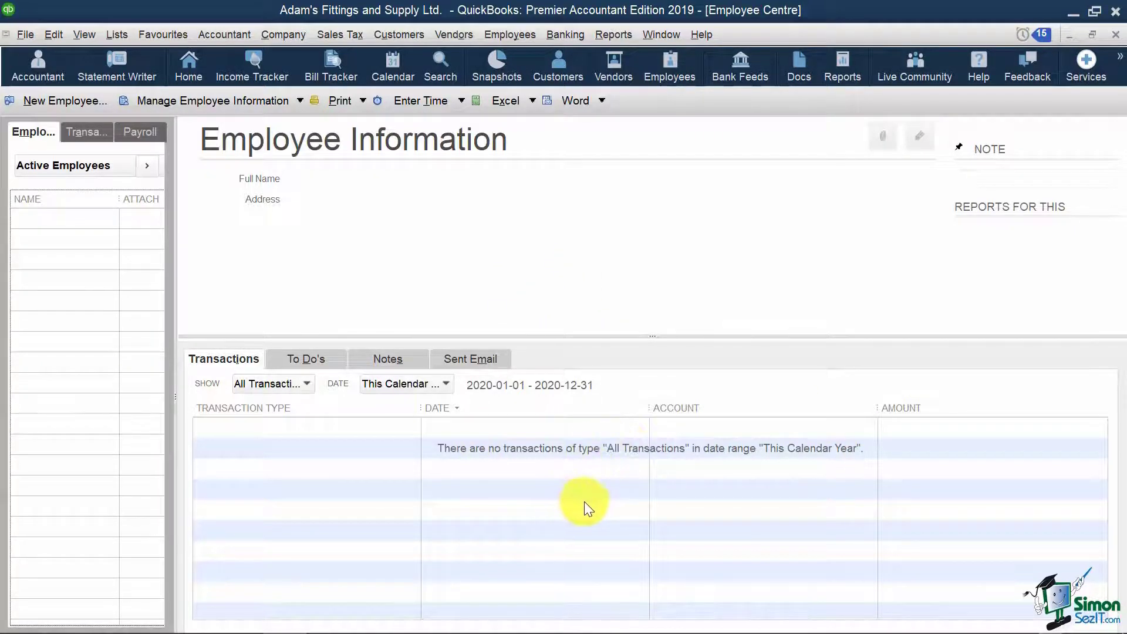
{"action": "left_click", "coordinate": [309, 358]}
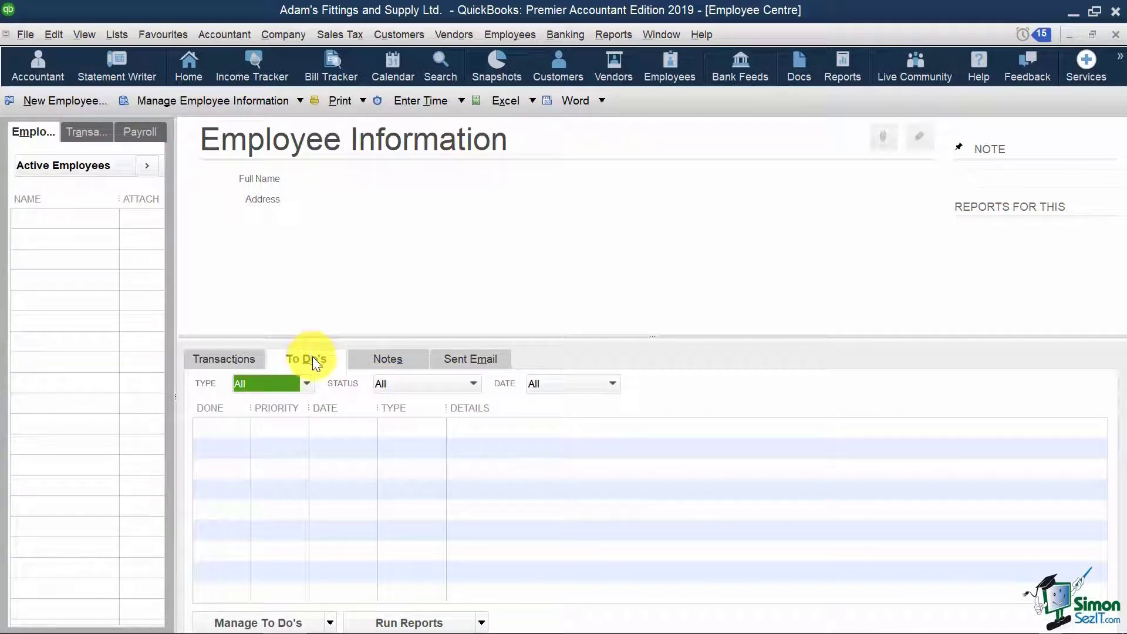
{"action": "left_click", "coordinate": [396, 356]}
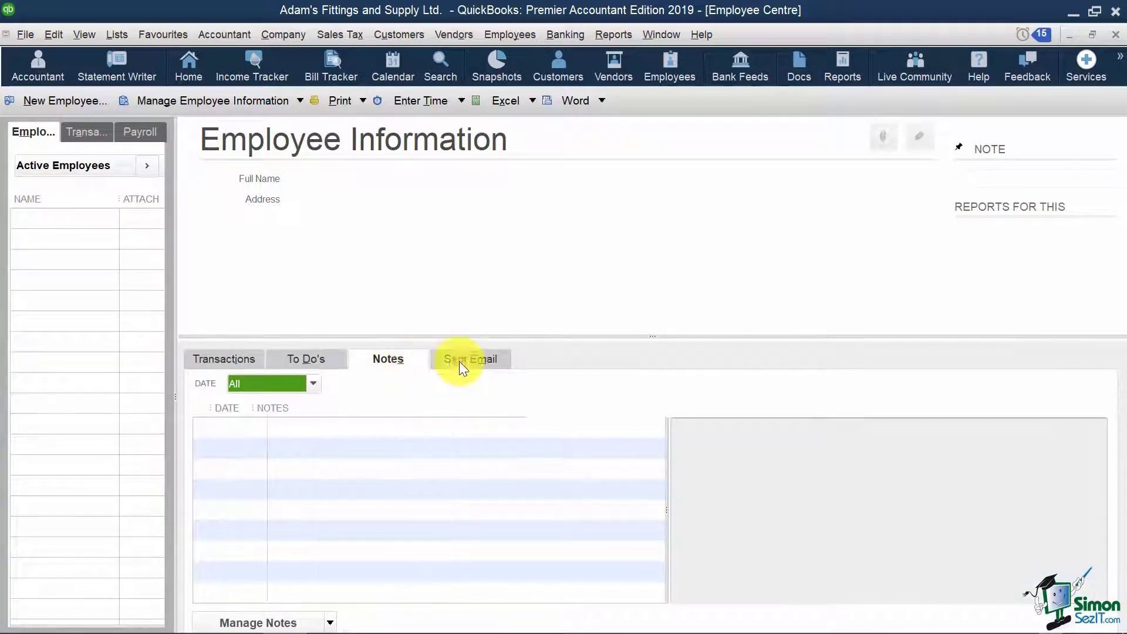
{"action": "left_click", "coordinate": [498, 357]}
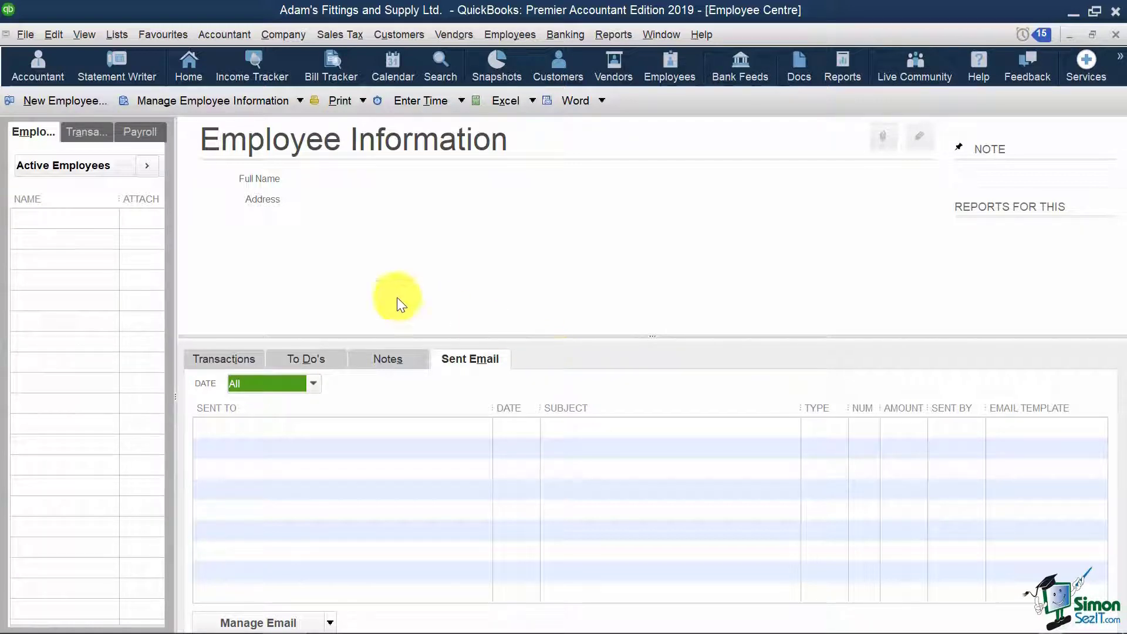
- Create a new employee with first and last name, SIN, gender Male and date of birth
{"action": "left_click", "coordinate": [85, 100]}
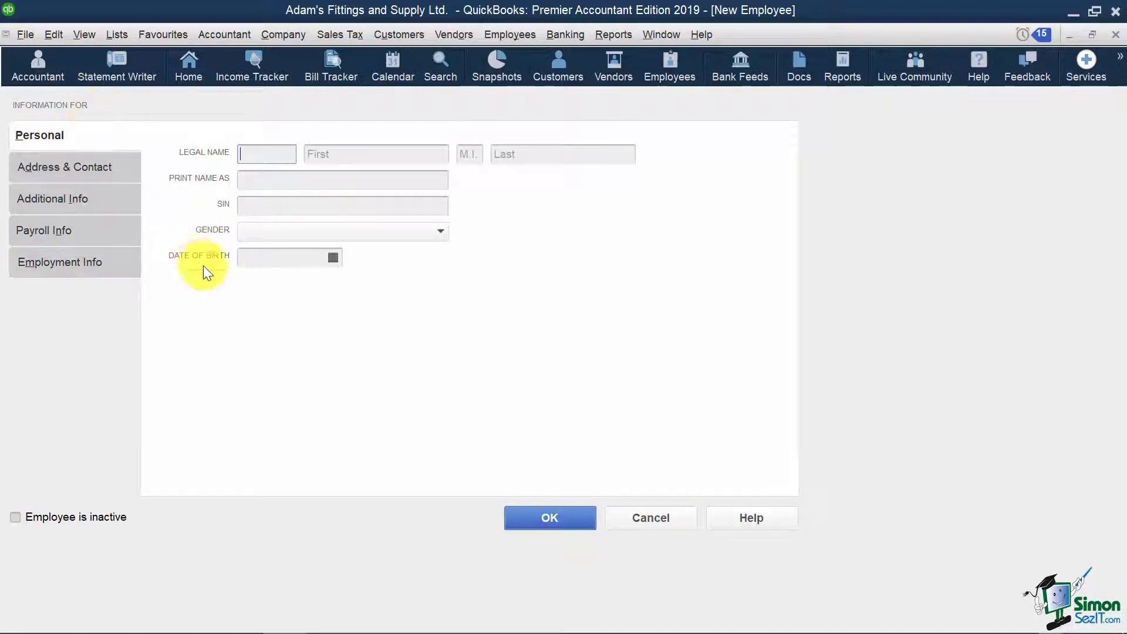
{"action": "left_click", "coordinate": [362, 153]}
{"action": "key", "text": "Tab"}
{"action": "key", "text": "Tab"}
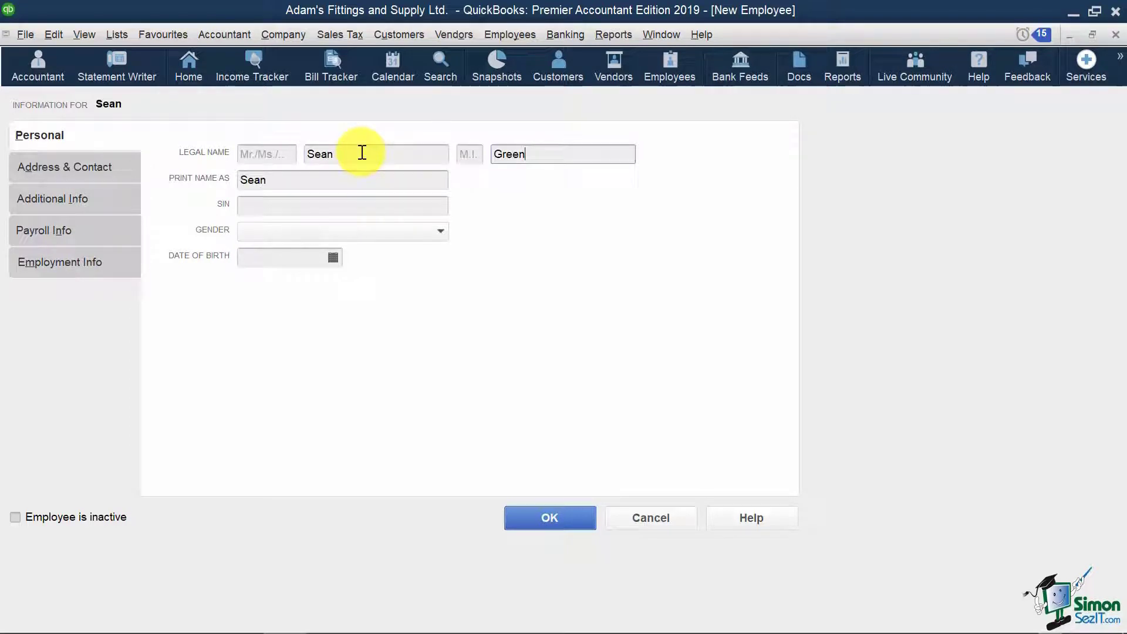
{"action": "left_click", "coordinate": [303, 206]}
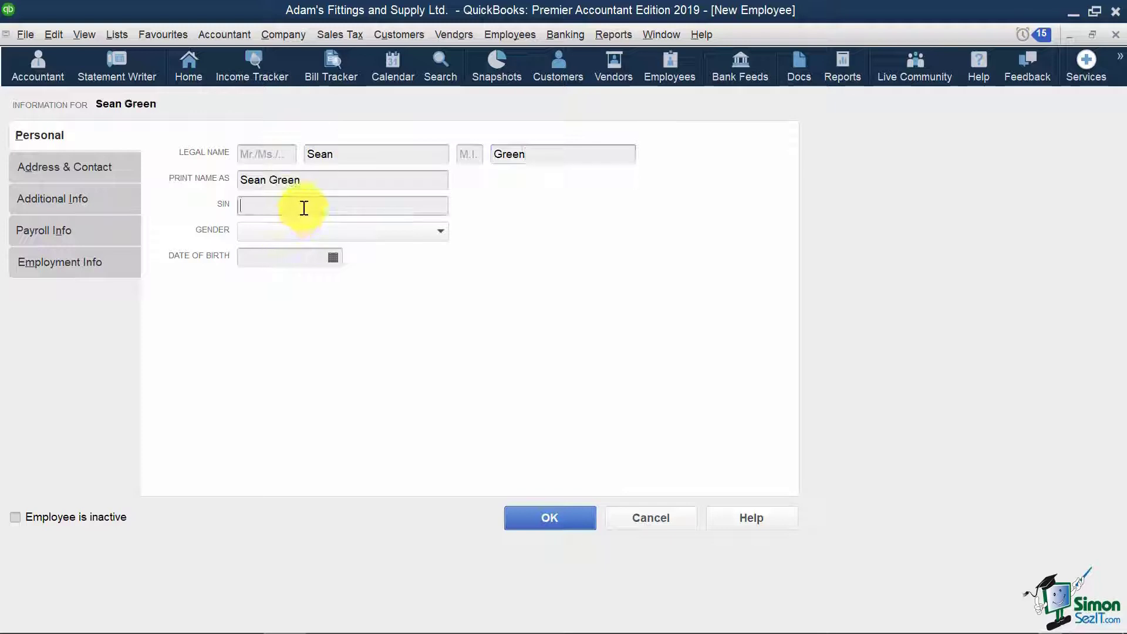
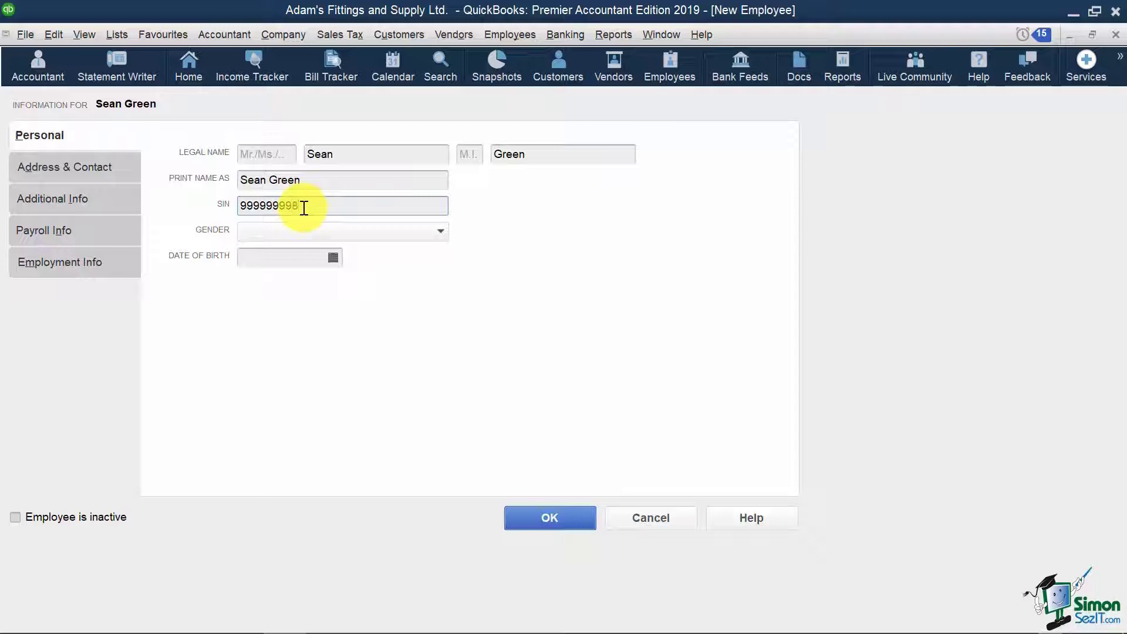
{"action": "left_click", "coordinate": [297, 232]}
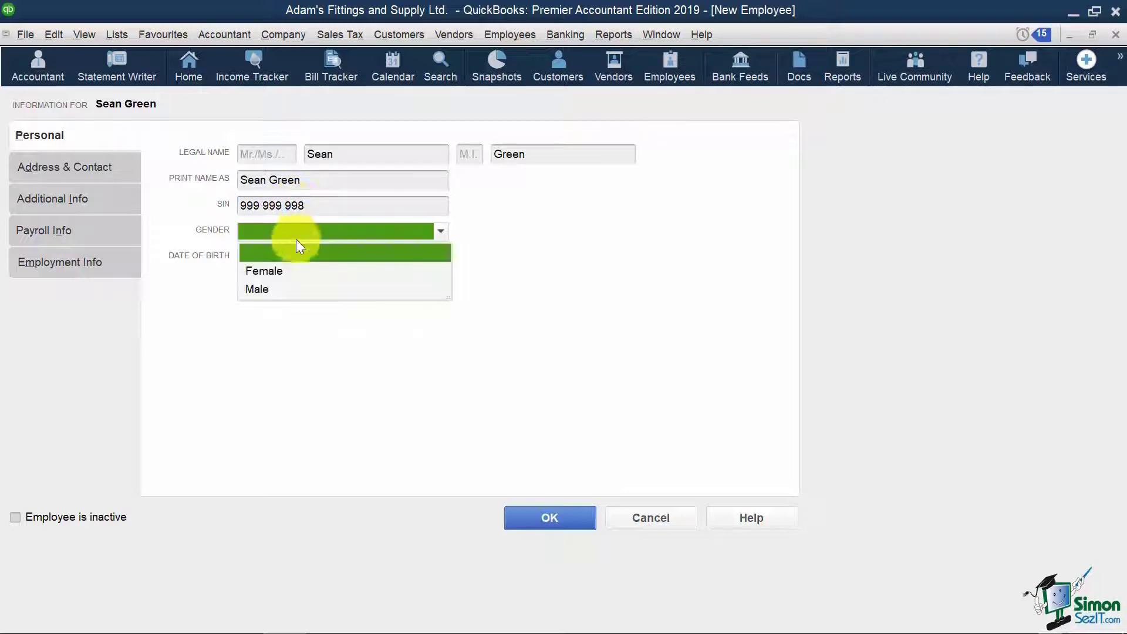
{"action": "left_click", "coordinate": [257, 289]}
{"action": "key", "text": "Tab"}
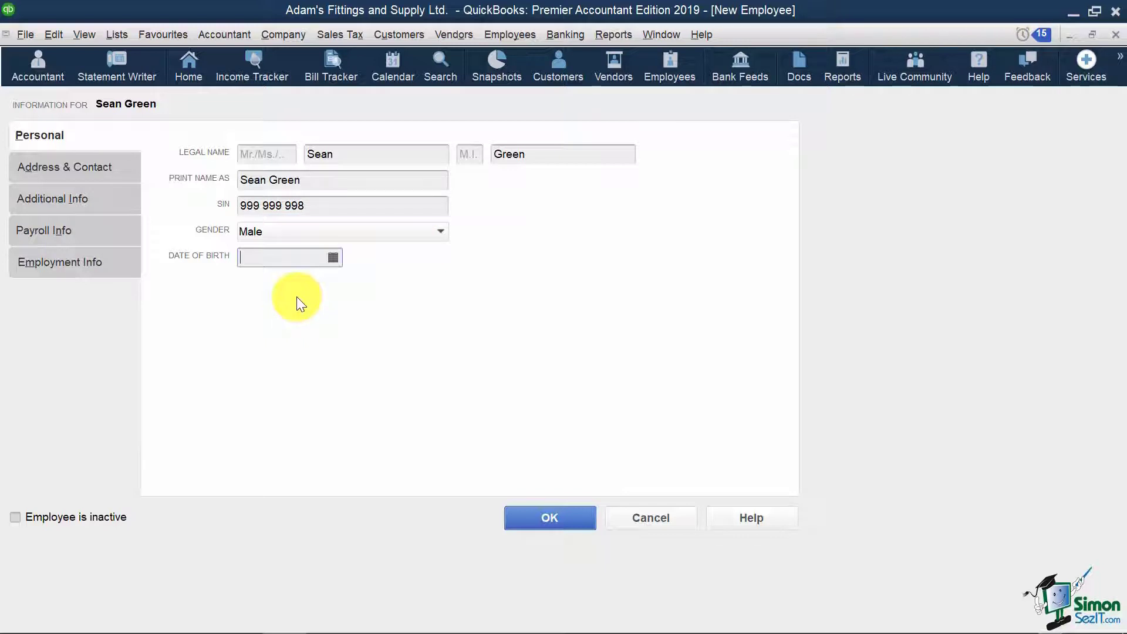
{"action": "type", "text": "1985-09-01"}
{"action": "key", "text": "Home"}
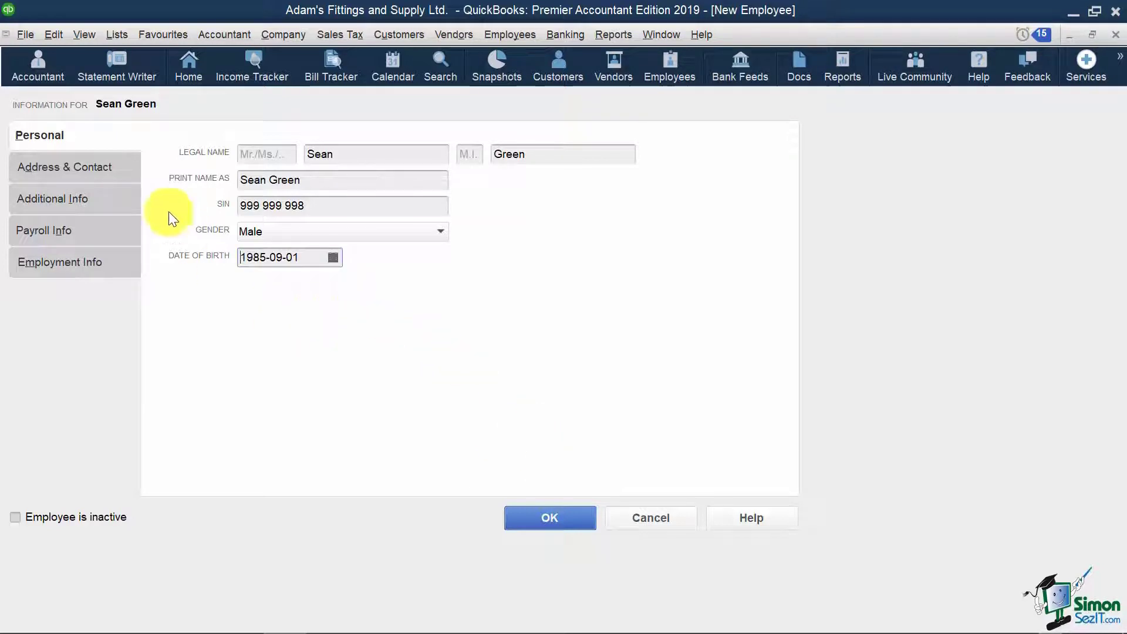
- Enter the employee's street address, city, postal code and main phone, then view Additional Info
{"action": "left_click", "coordinate": [107, 165]}
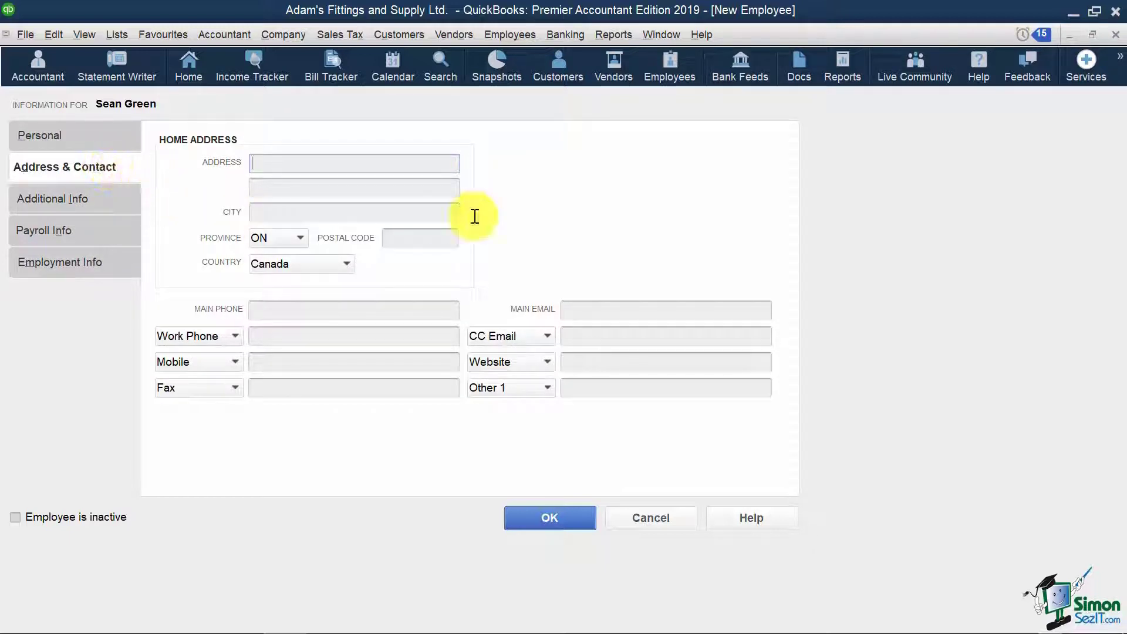
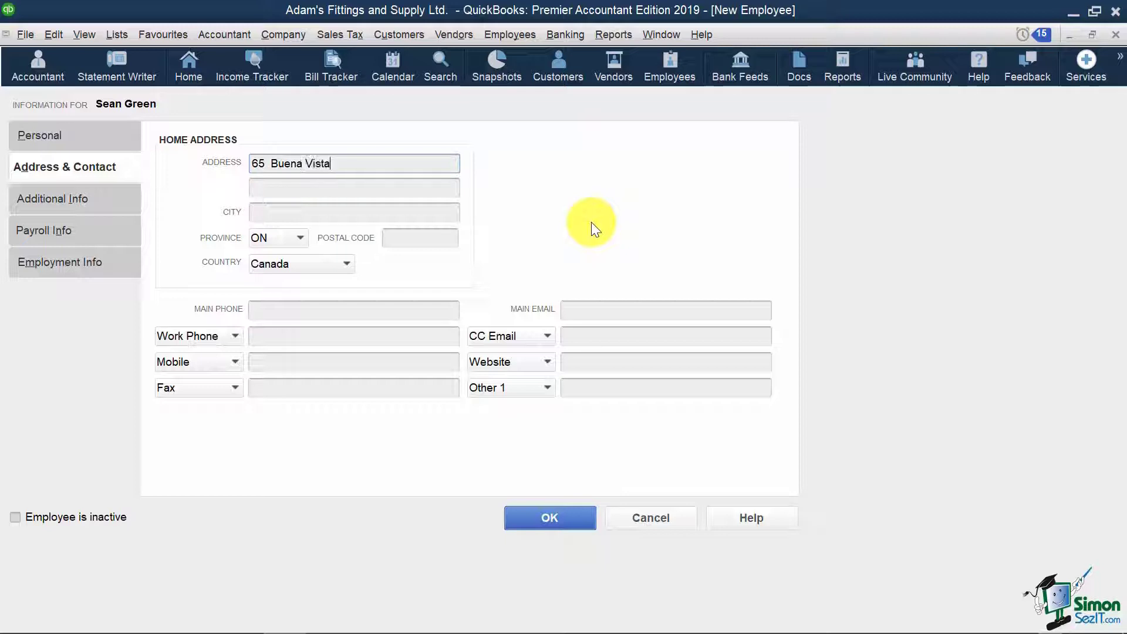
{"action": "key", "text": "Tab"}
{"action": "key", "text": "Tab"}
{"action": "type", "text": "Markham"}
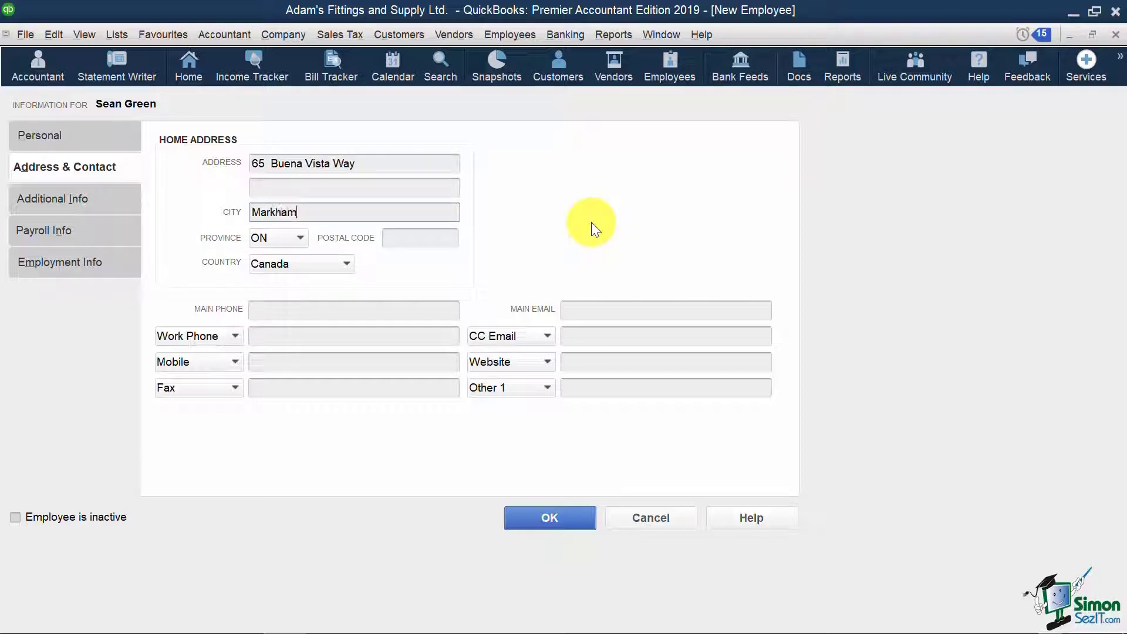
{"action": "left_click", "coordinate": [418, 238]}
{"action": "type", "text": "L3P 0C9"}
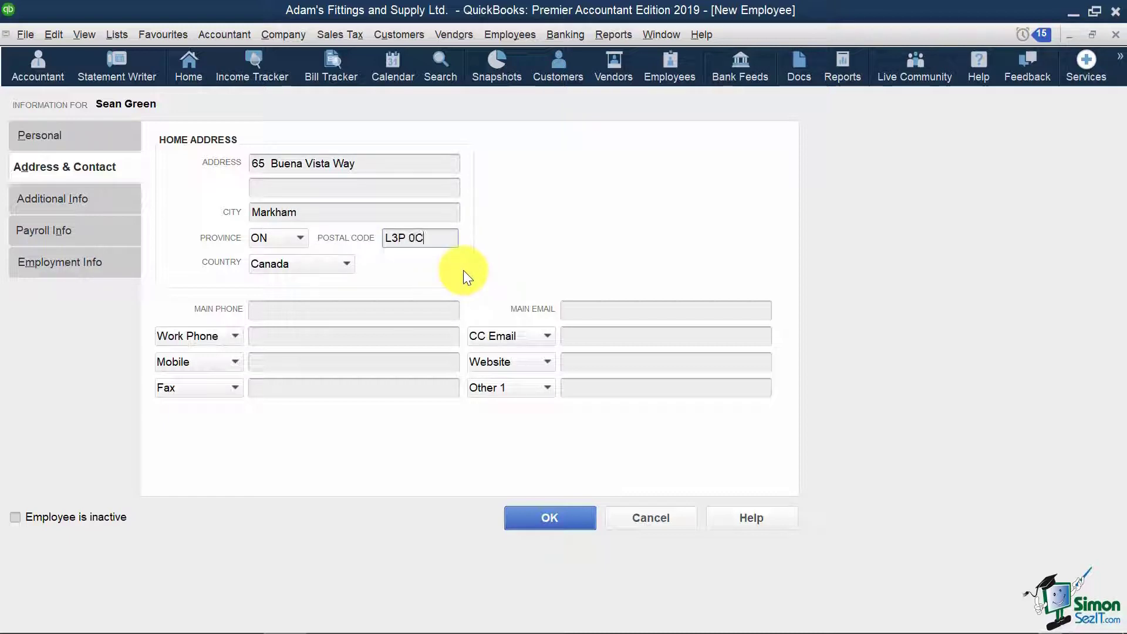
{"action": "left_click", "coordinate": [394, 310]}
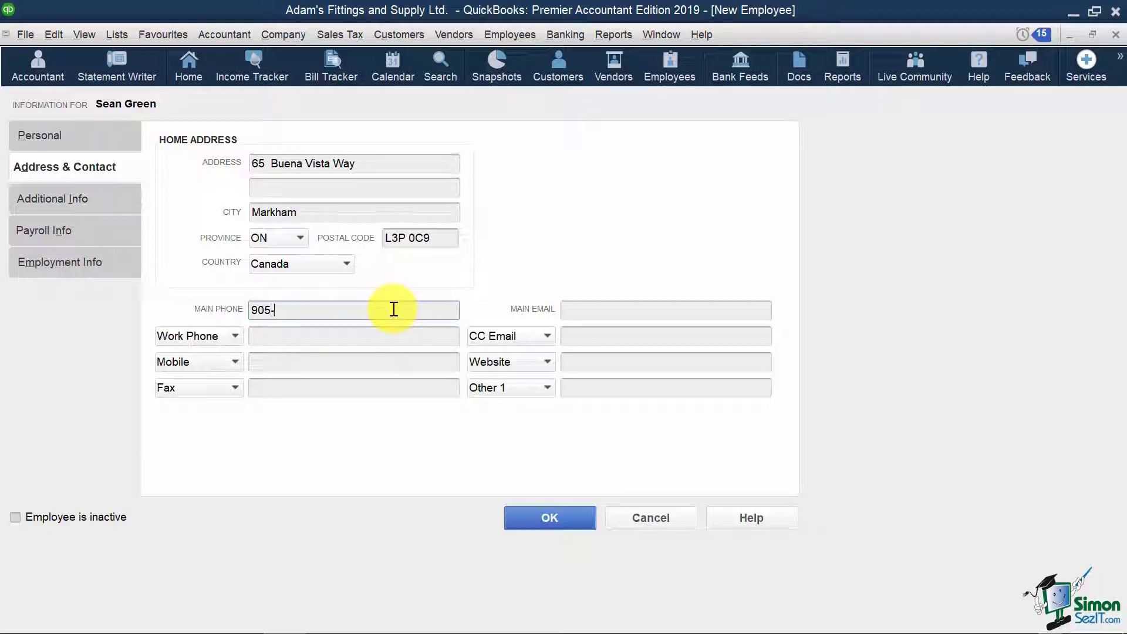
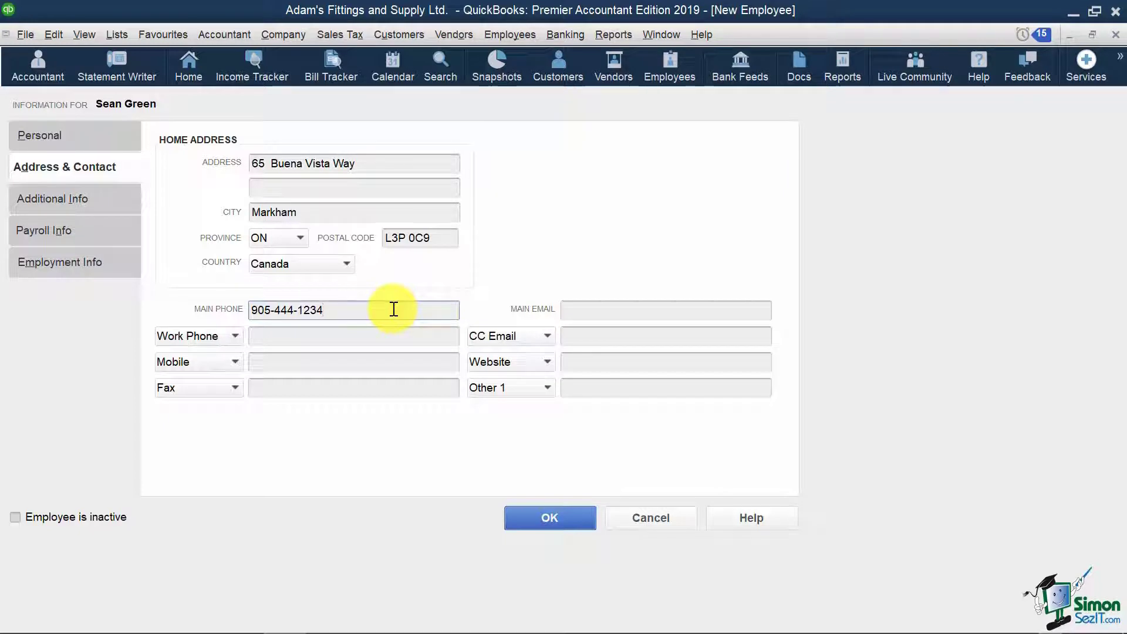
{"action": "left_click", "coordinate": [84, 199]}
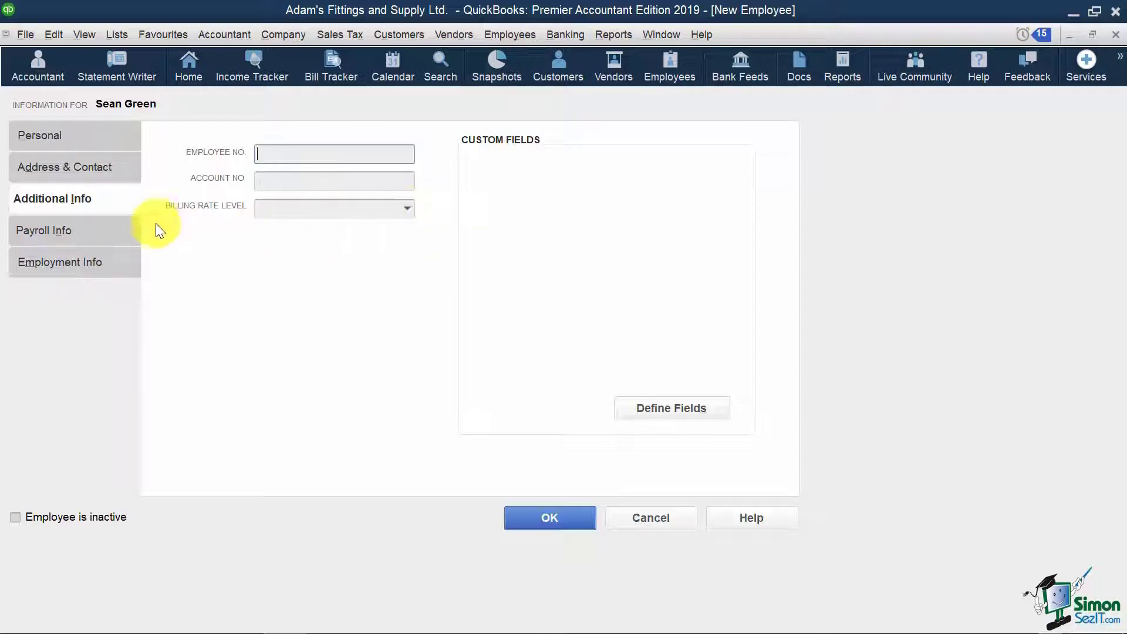
- Switch the New Employee window to the Payroll Info tab
{"action": "left_click", "coordinate": [93, 230]}
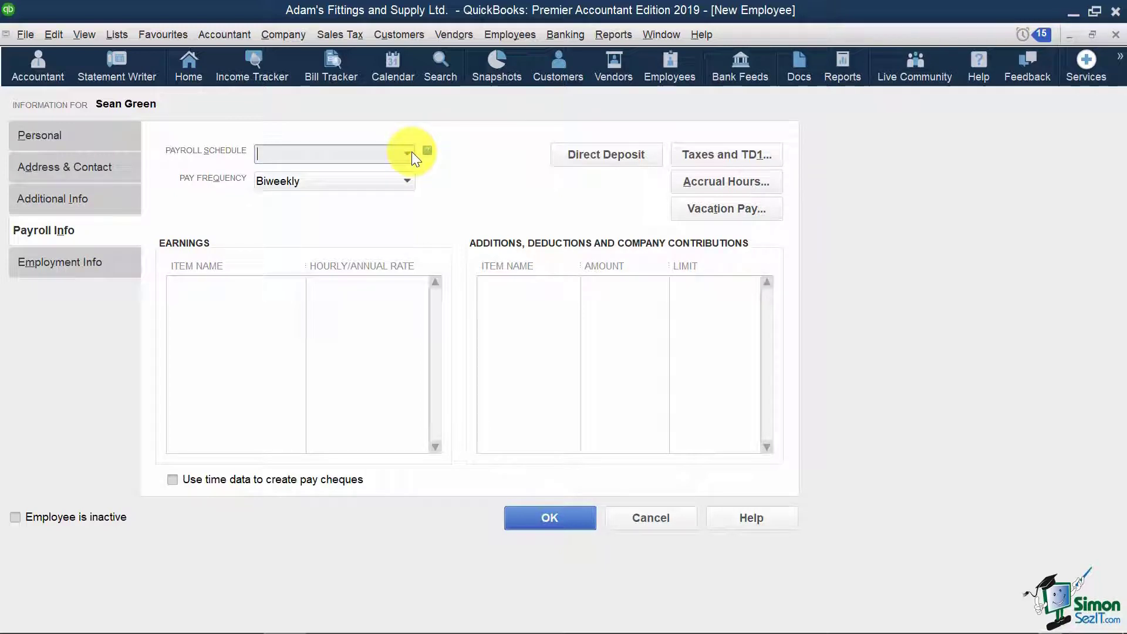
- Set pay frequency to Semimonthly and add a Salary earnings item of 70,000.00
{"action": "left_click", "coordinate": [412, 183]}
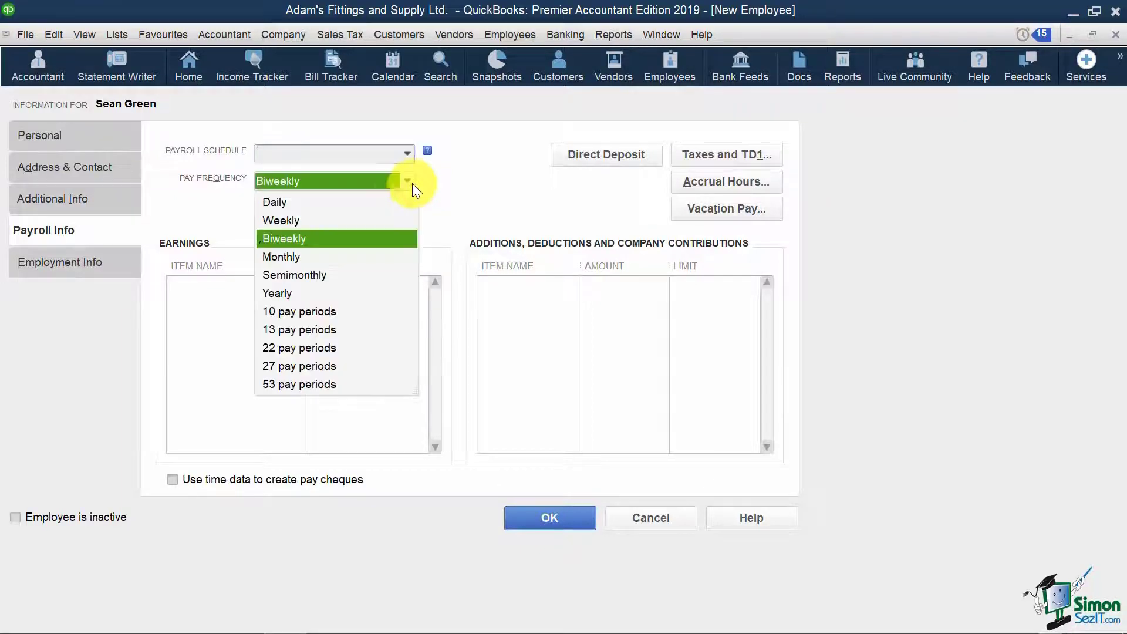
{"action": "left_click", "coordinate": [323, 280]}
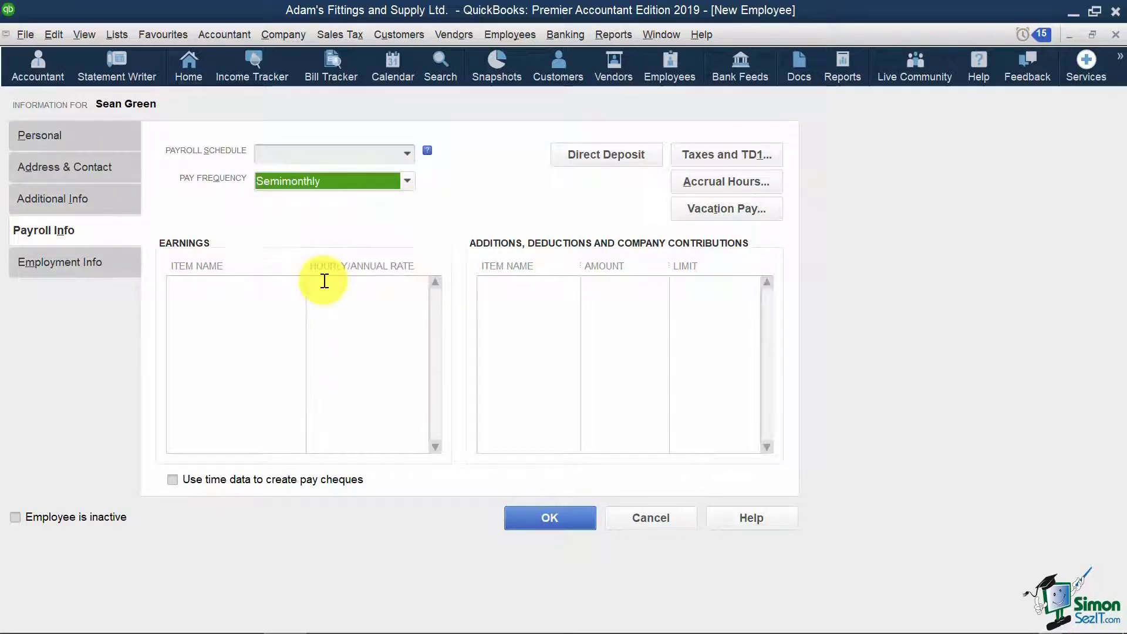
{"action": "left_click", "coordinate": [233, 286]}
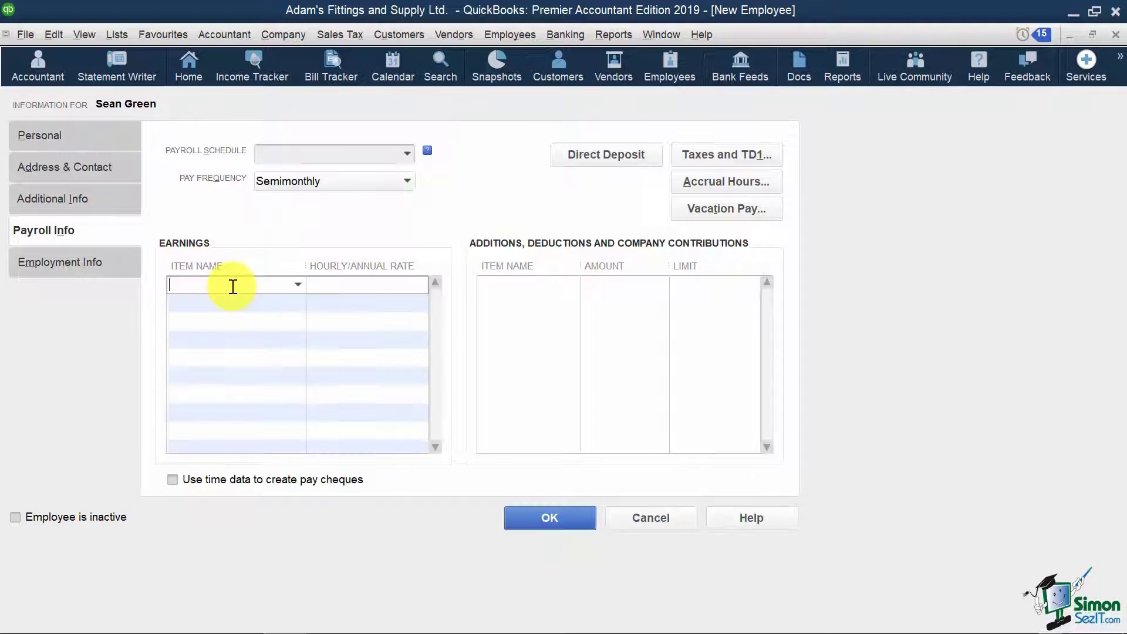
{"action": "left_click", "coordinate": [298, 285]}
{"action": "left_click", "coordinate": [186, 341]}
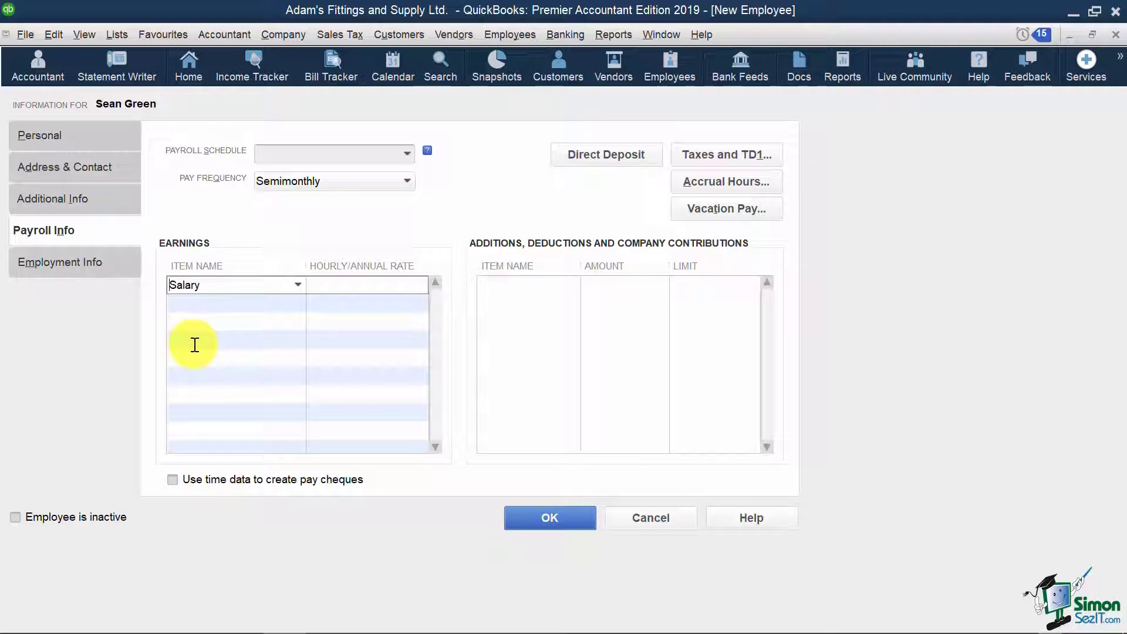
{"action": "left_click", "coordinate": [365, 285]}
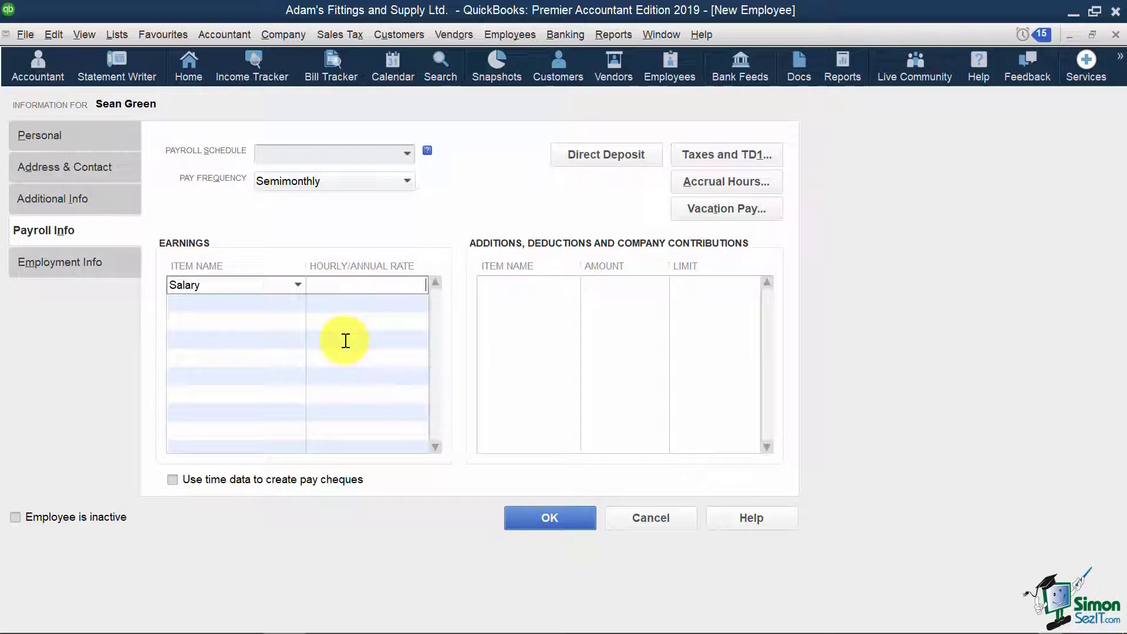
{"action": "type", "text": "70000"}
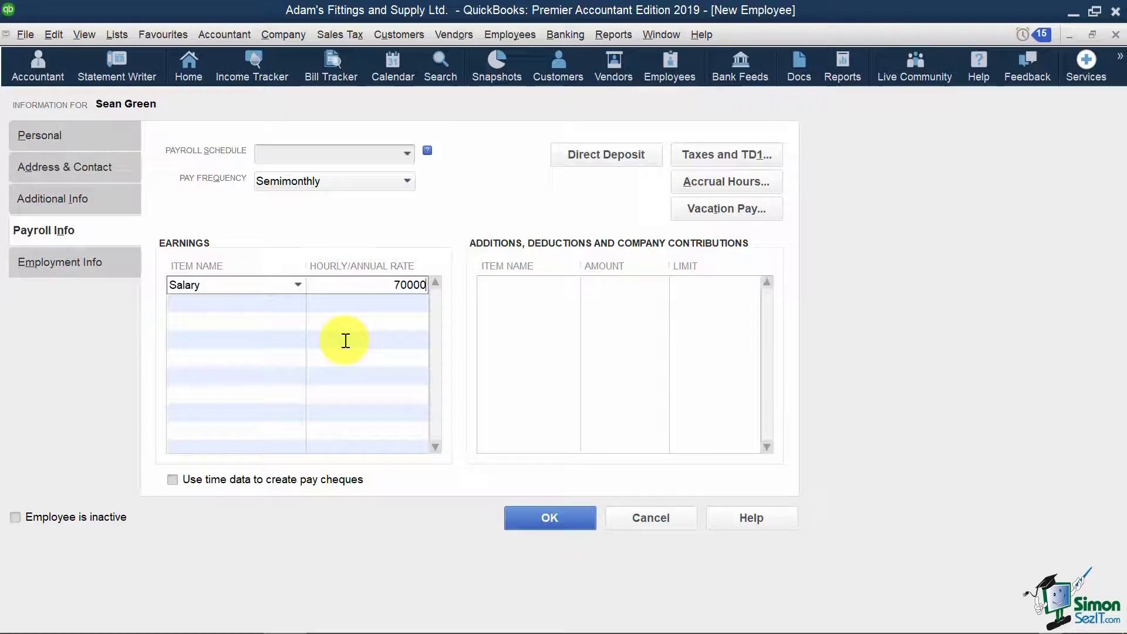
{"action": "key", "text": "Tab"}
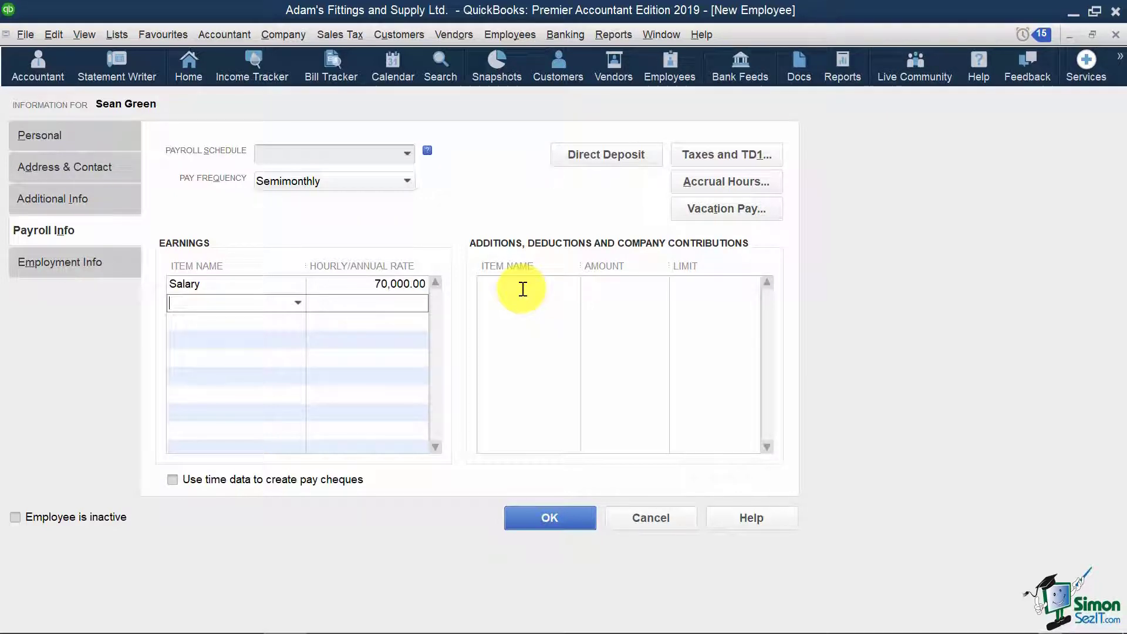
- Add a CRA Garnishment deduction with amount 725
{"action": "left_click", "coordinate": [523, 289]}
{"action": "left_click", "coordinate": [572, 284]}
{"action": "left_click", "coordinate": [597, 343]}
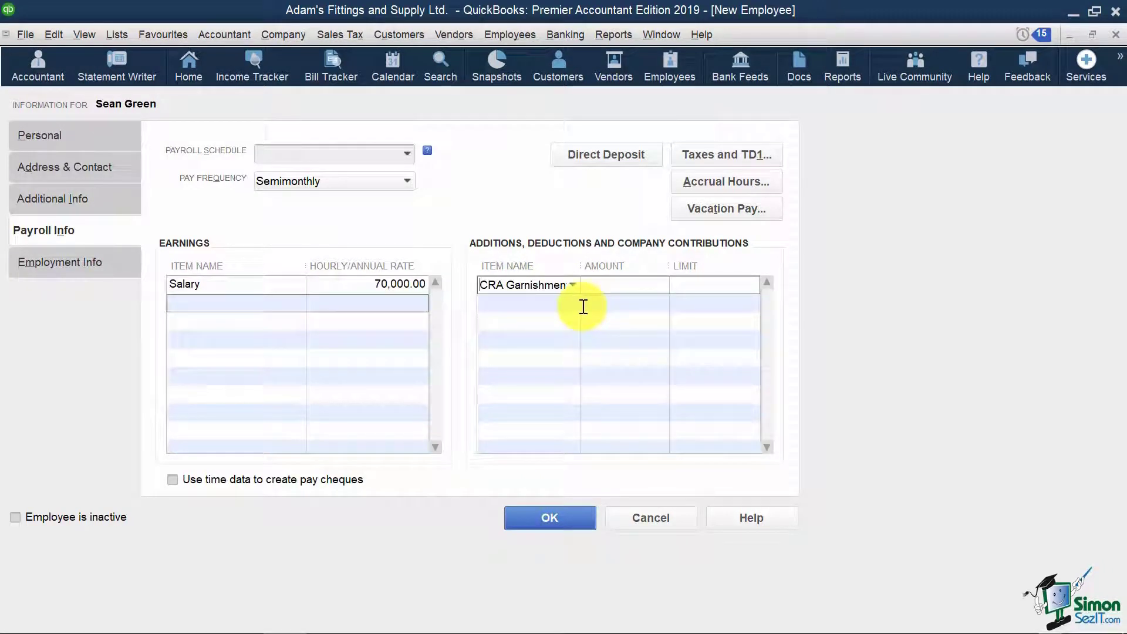
{"action": "left_click", "coordinate": [618, 286]}
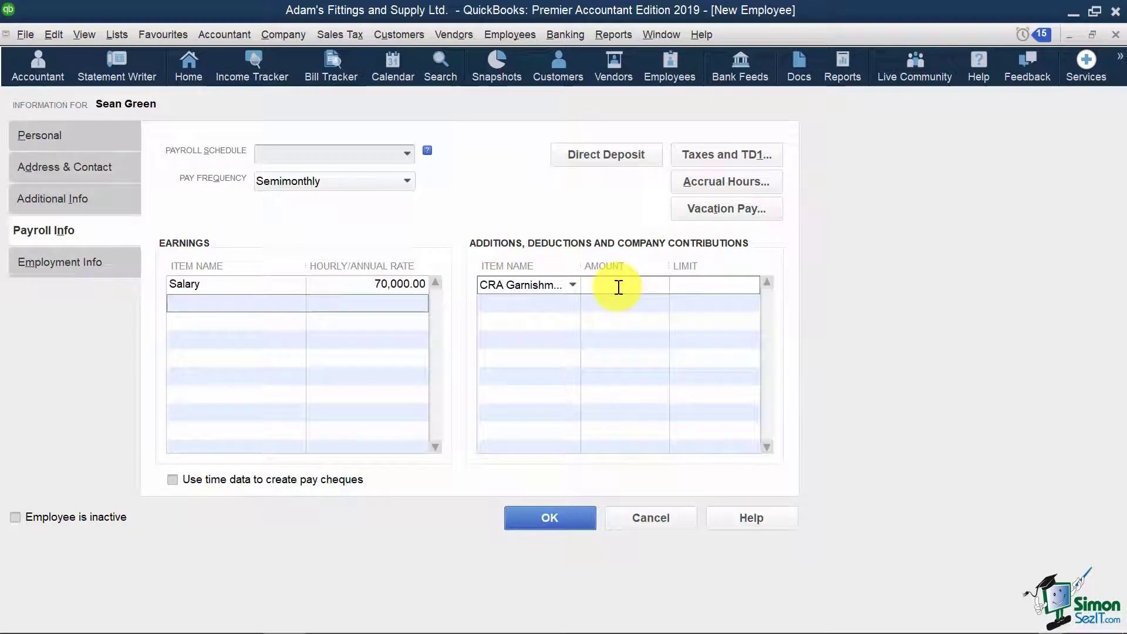
{"action": "type", "text": "725"}
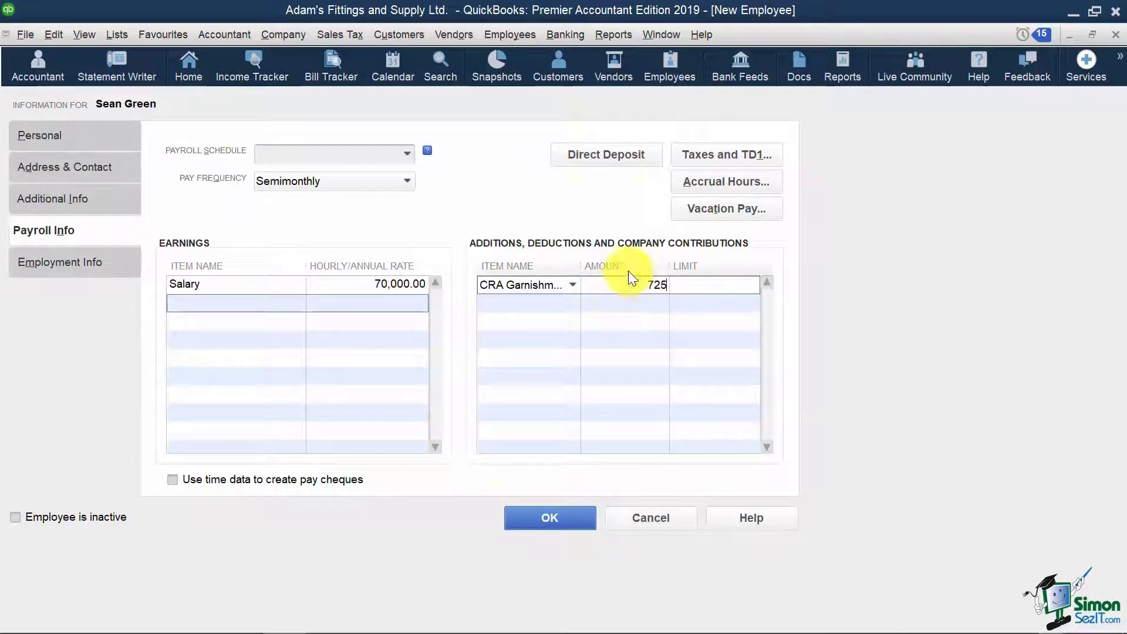
{"action": "key", "text": "Tab"}
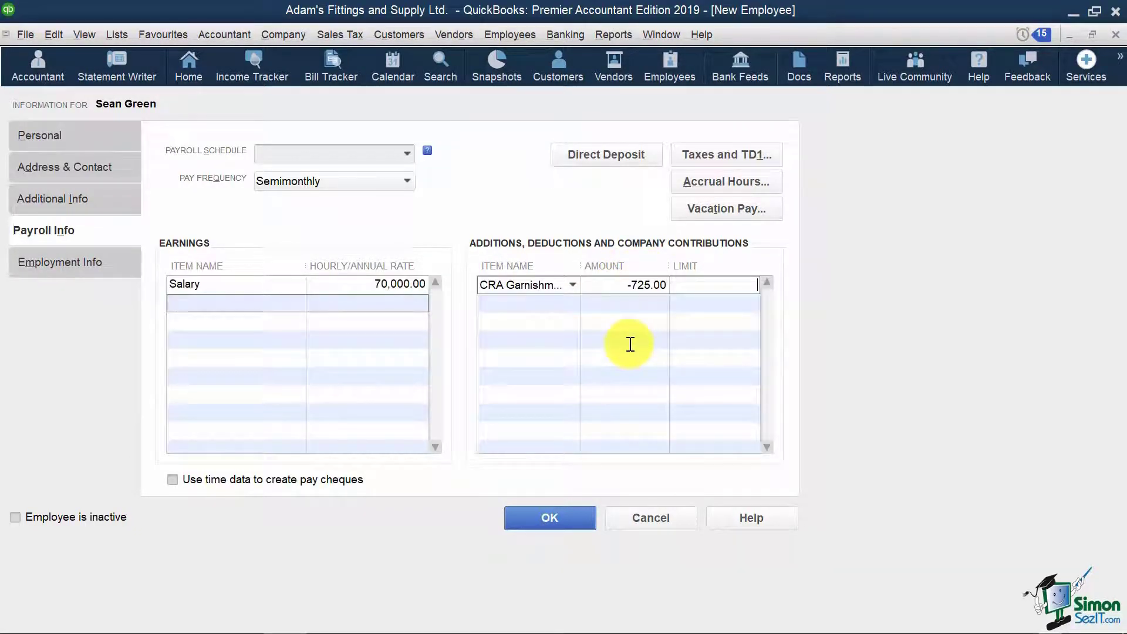
- Leave accrual hours unchanged and set vacation pay to be paid every period
{"action": "left_click", "coordinate": [773, 183]}
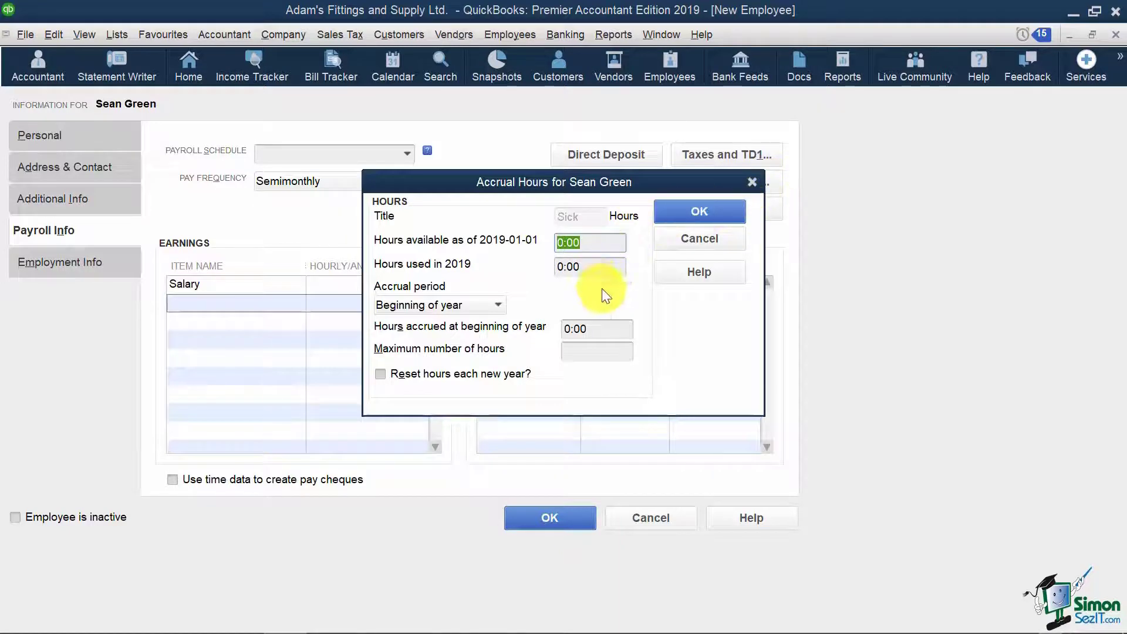
{"action": "left_click", "coordinate": [705, 242]}
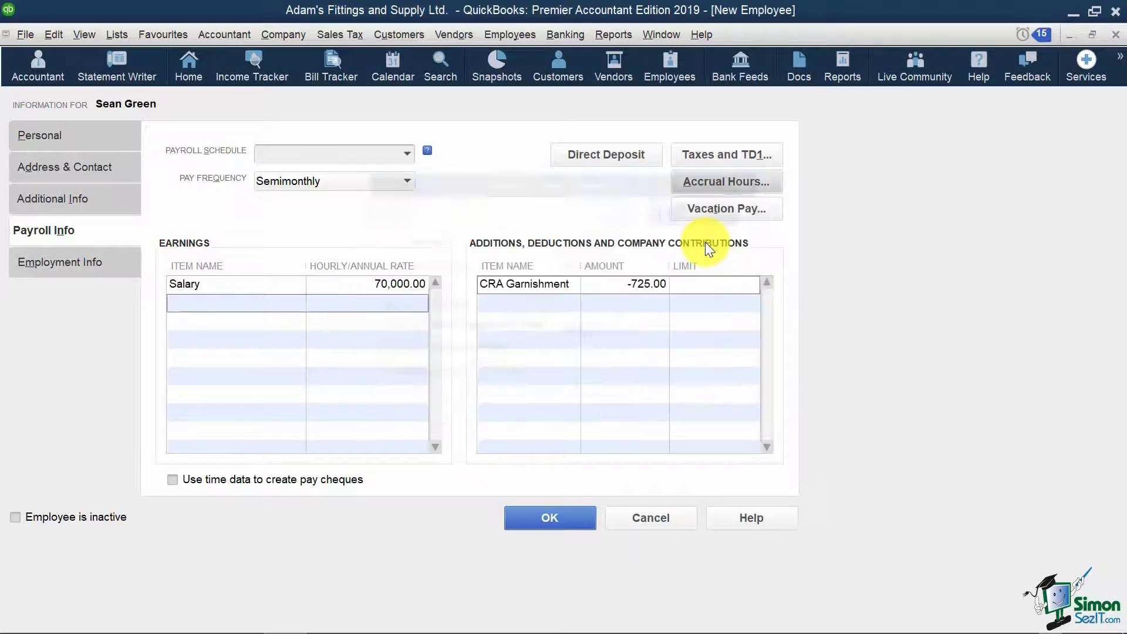
{"action": "left_click", "coordinate": [769, 208]}
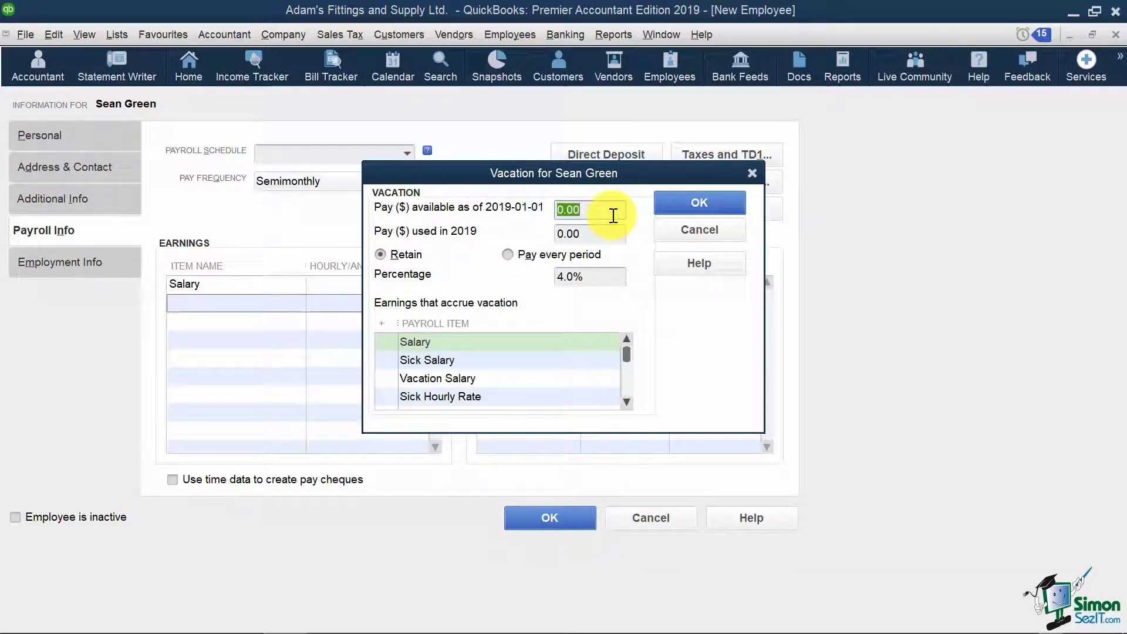
{"action": "left_click", "coordinate": [506, 255]}
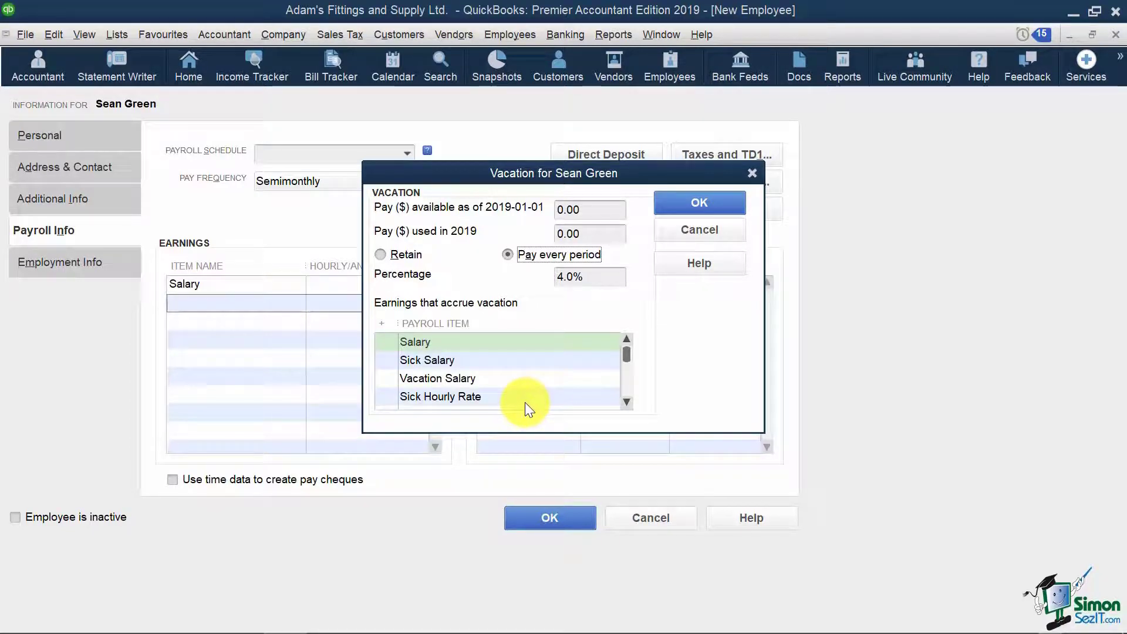
- Accrue vacation on Salary, Sick Salary, Vacation Salary and Sick Hourly Rate, and confirm
{"action": "left_click", "coordinate": [390, 342]}
{"action": "left_click", "coordinate": [386, 360]}
{"action": "left_click", "coordinate": [388, 378]}
{"action": "left_click", "coordinate": [387, 396]}
{"action": "left_click", "coordinate": [626, 403]}
{"action": "left_click", "coordinate": [628, 404]}
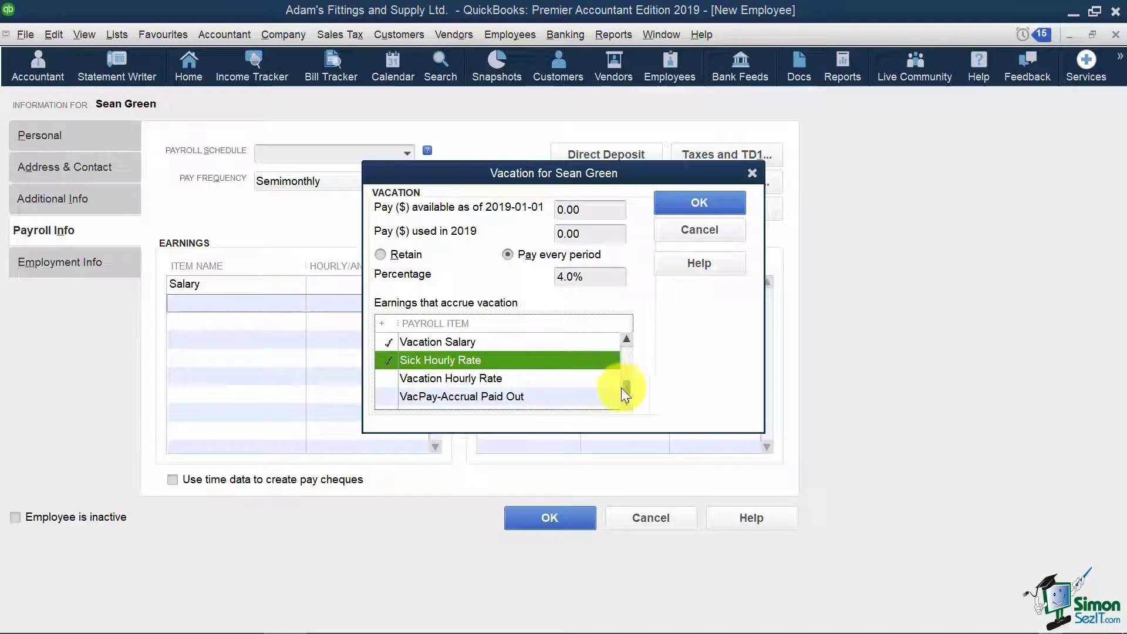
{"action": "left_click_drag", "start_coordinate": [625, 381], "coordinate": [632, 331]}
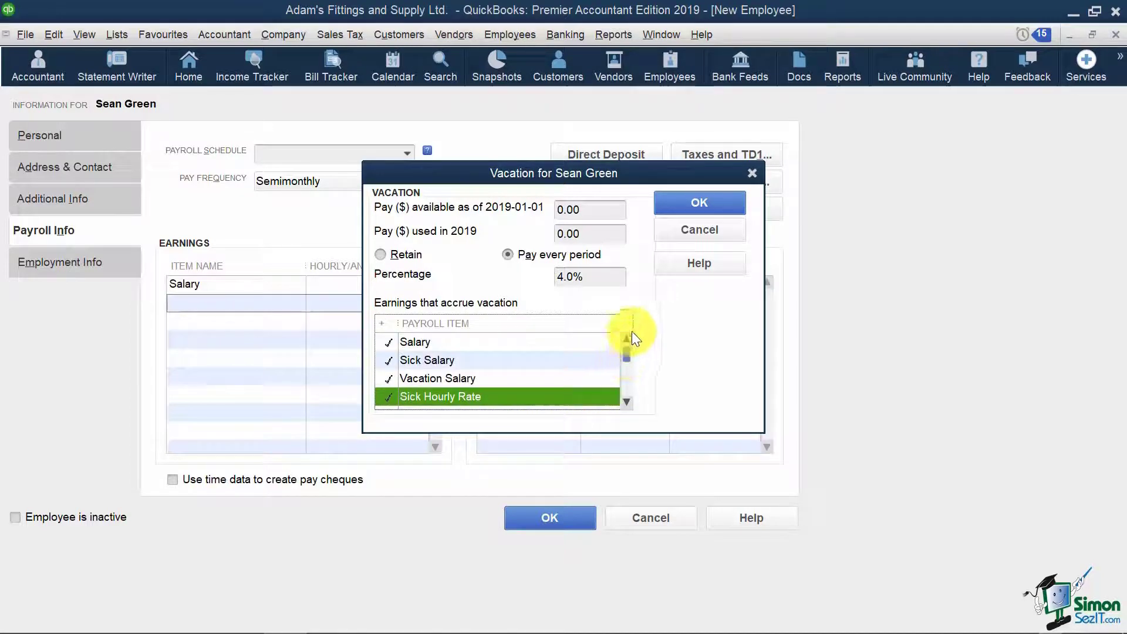
{"action": "left_click", "coordinate": [726, 196]}
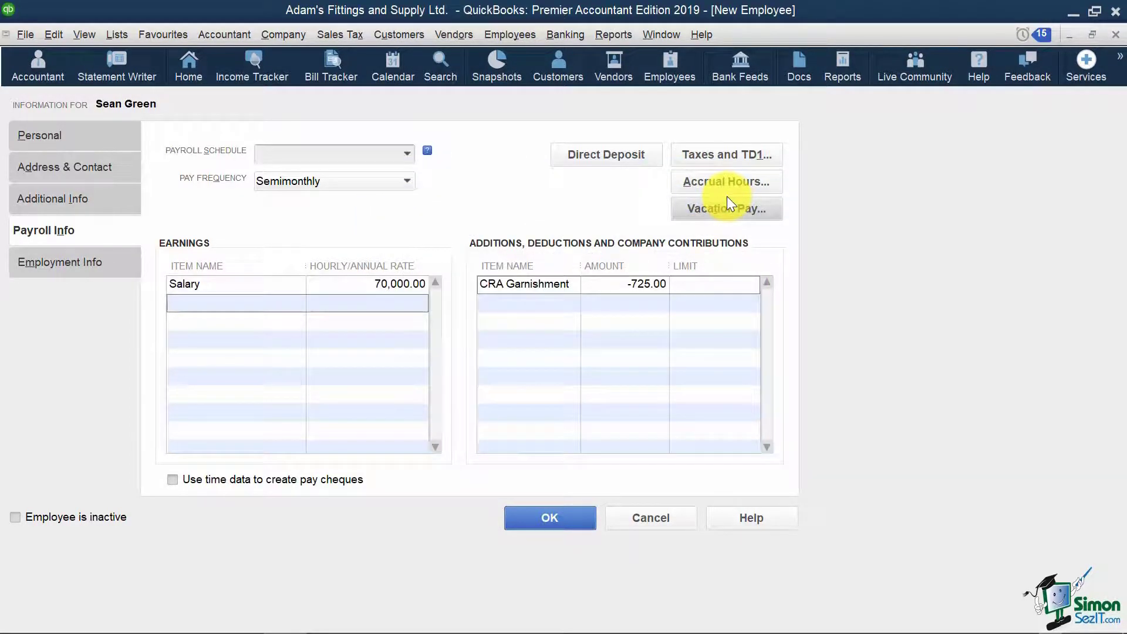
- On Employment Info, pick hire date 2019-03-05 from the calendar and enter occupation Warehouse Manager
{"action": "left_click", "coordinate": [83, 270]}
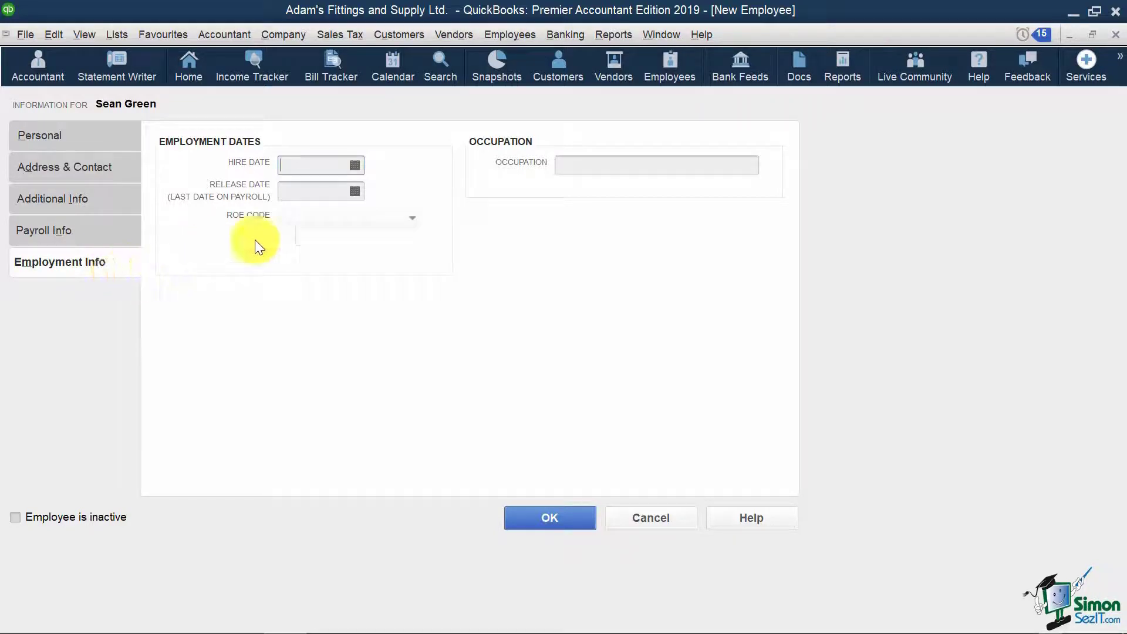
{"action": "type", "text": "2019-03-01"}
{"action": "double_click", "coordinate": [333, 160]}
{"action": "left_click", "coordinate": [355, 165]}
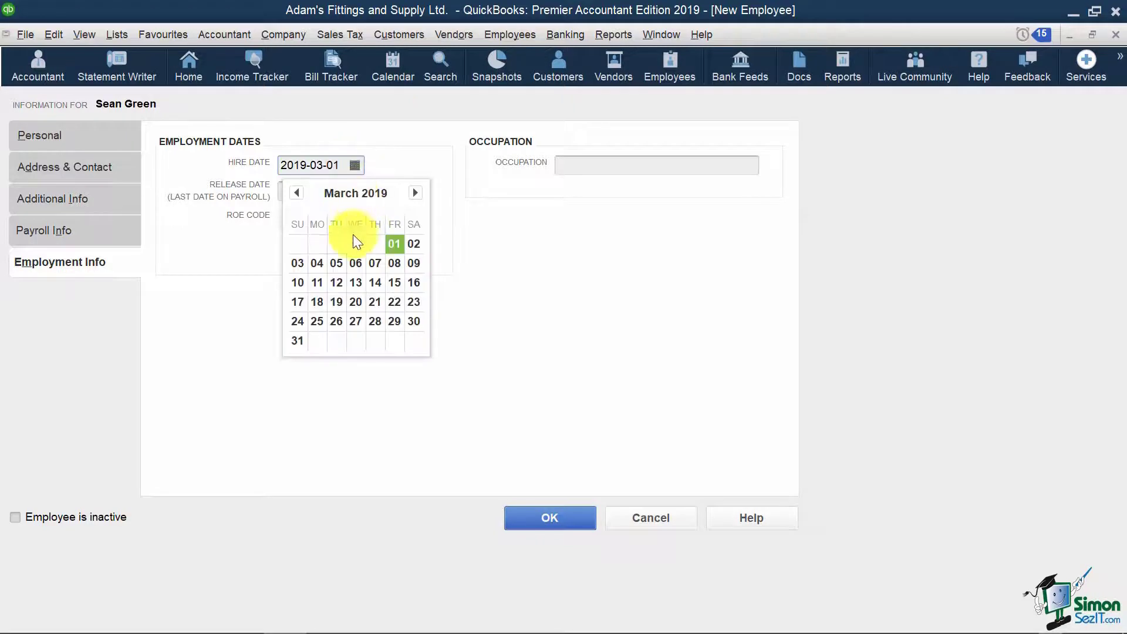
{"action": "left_click", "coordinate": [337, 259]}
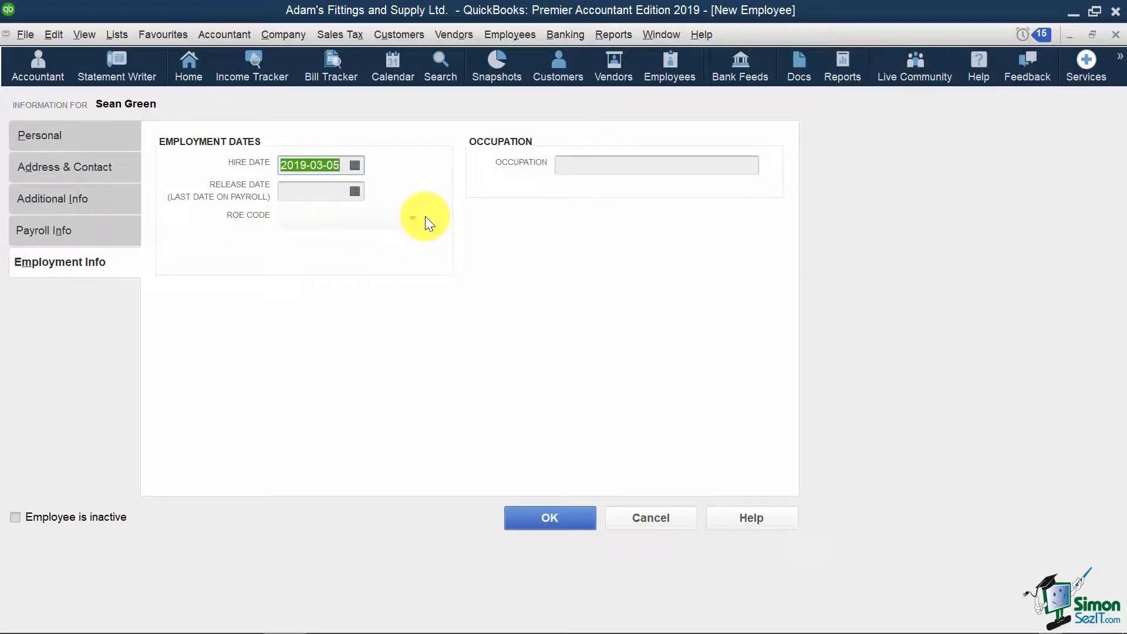
{"action": "left_click", "coordinate": [713, 168]}
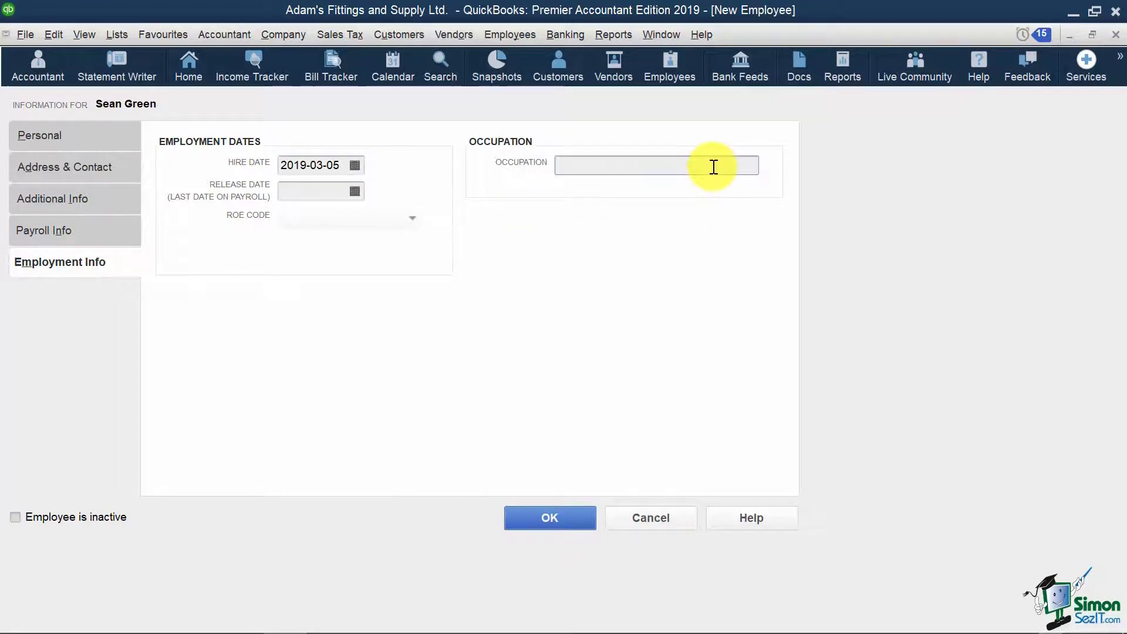
{"action": "type", "text": "Warehouse Mana"}
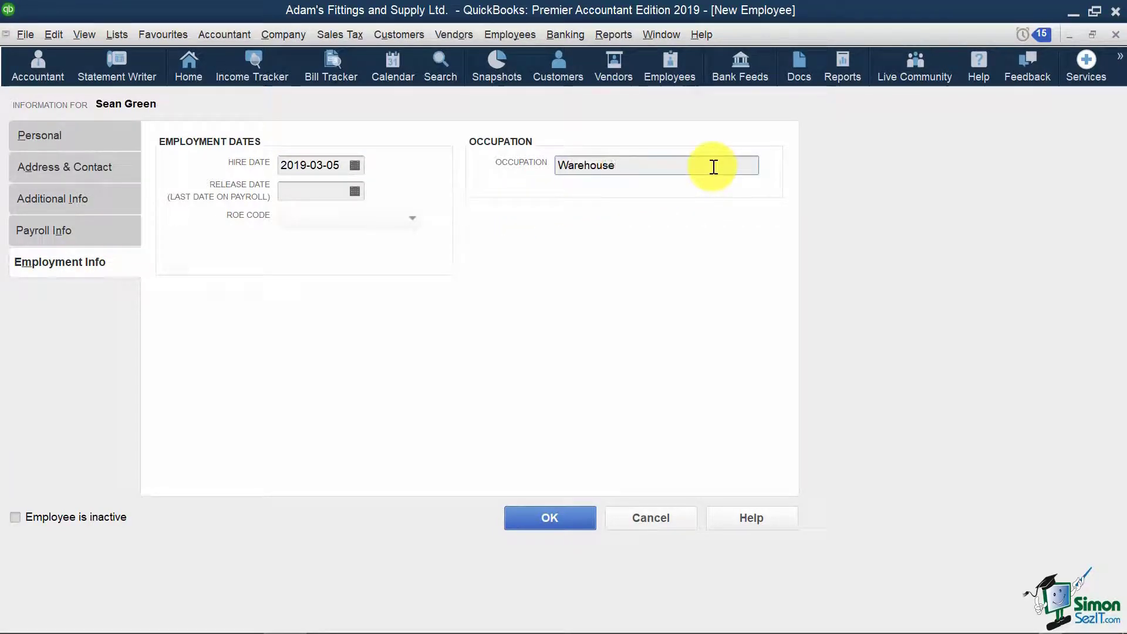
{"action": "type", "text": "ger"}
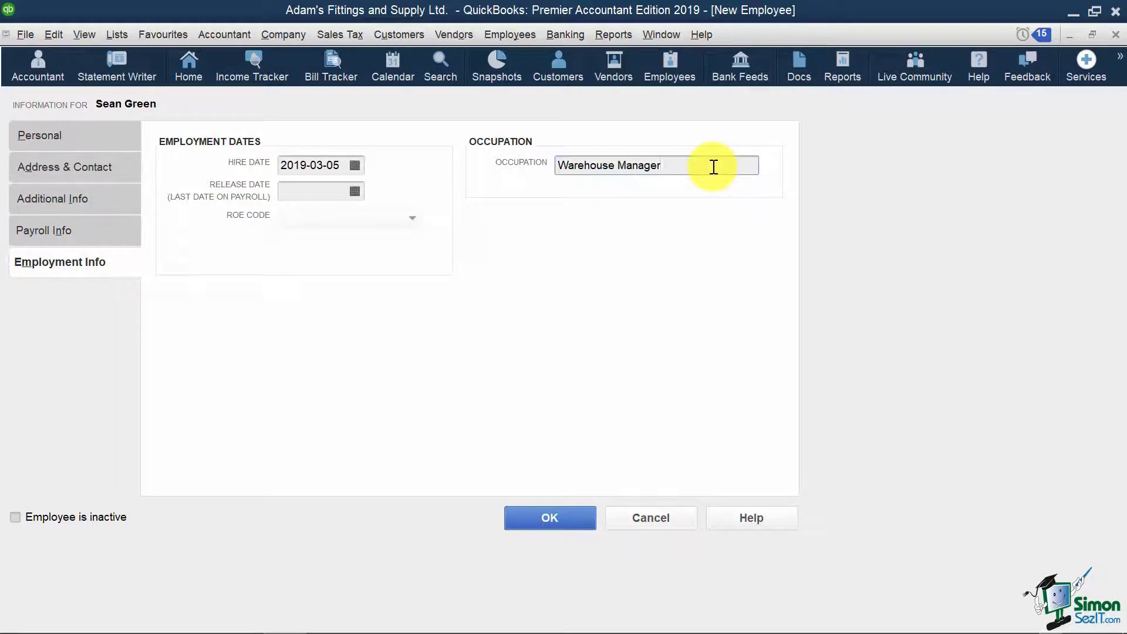
- Set up taxes now, entering Federal TD1 12,069.00 and Provincial TD1 10,582.00
{"action": "left_click", "coordinate": [570, 518]}
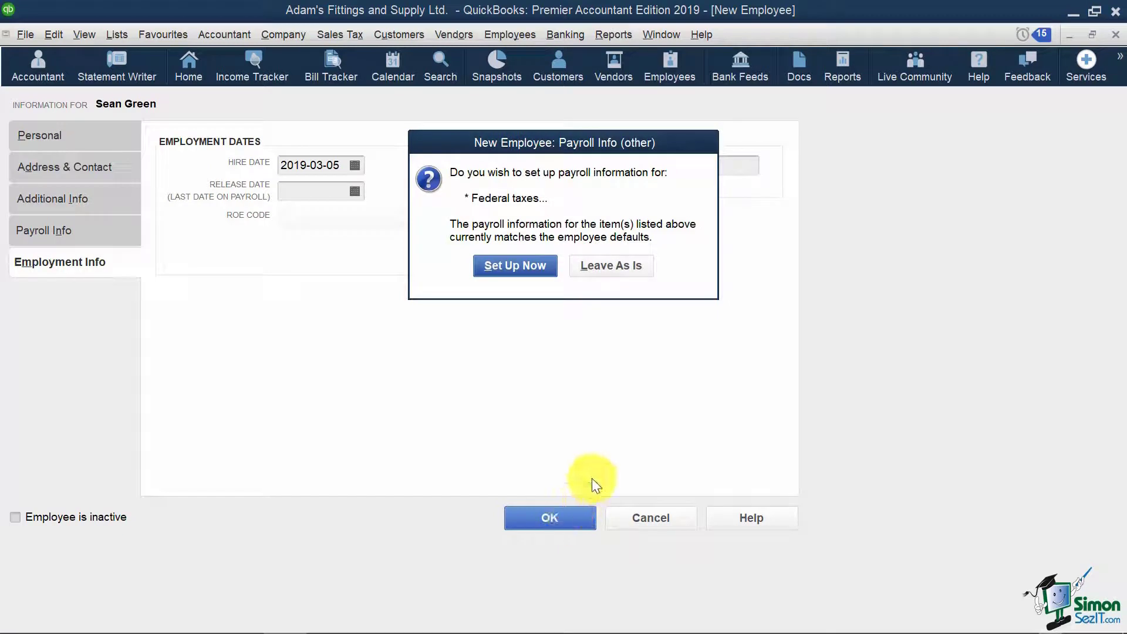
{"action": "left_click", "coordinate": [532, 266]}
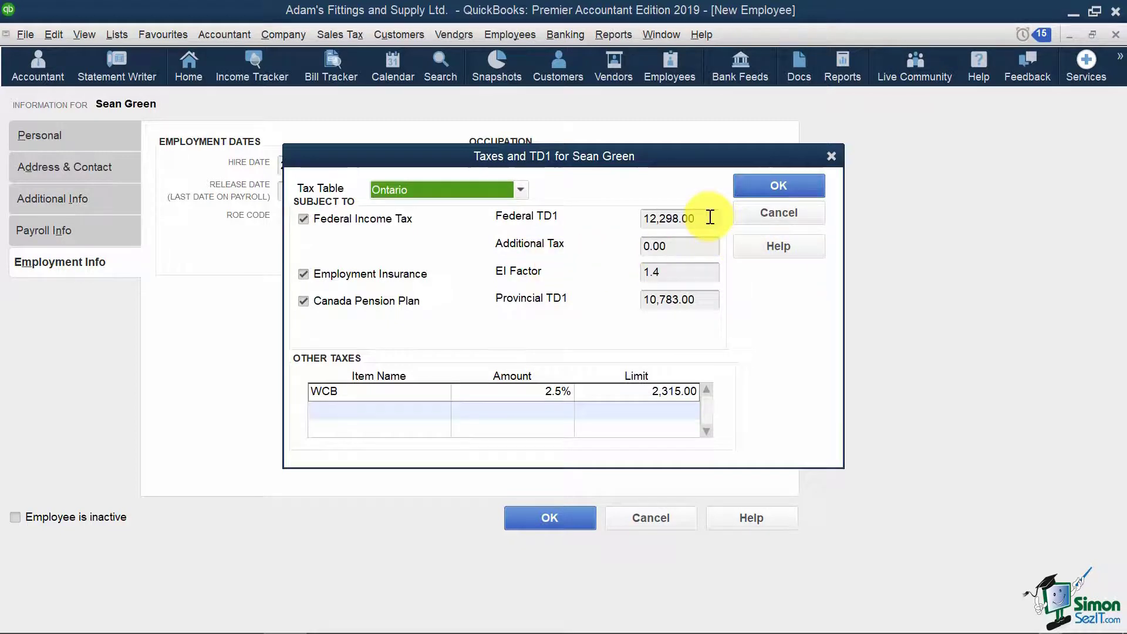
{"action": "left_click", "coordinate": [670, 218]}
{"action": "type", "text": "12"}
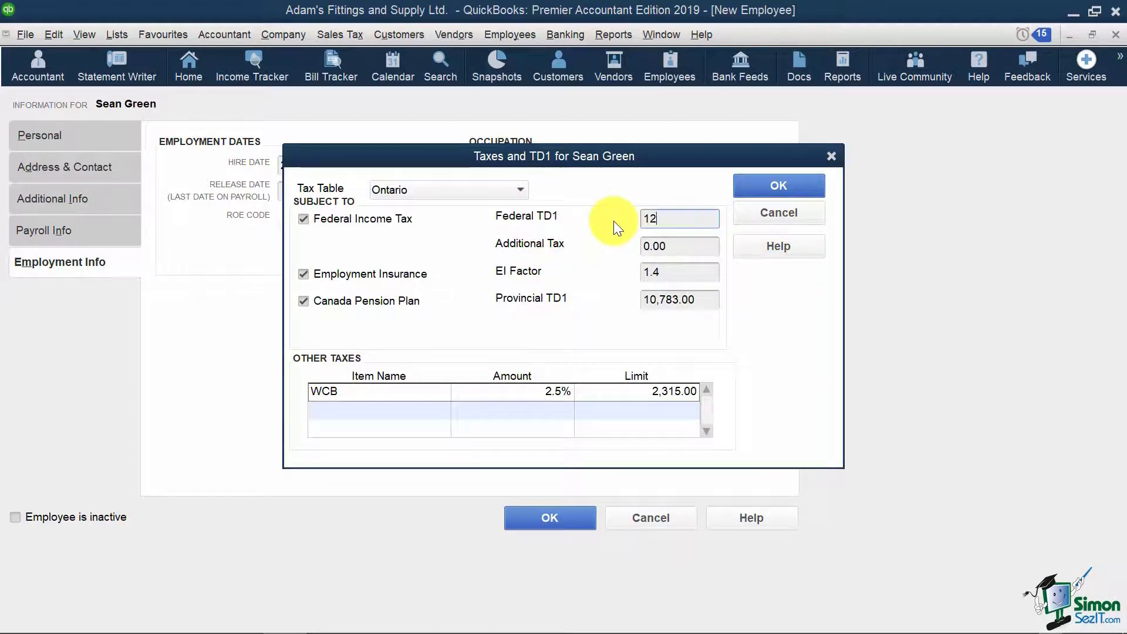
{"action": "type", "text": "069"}
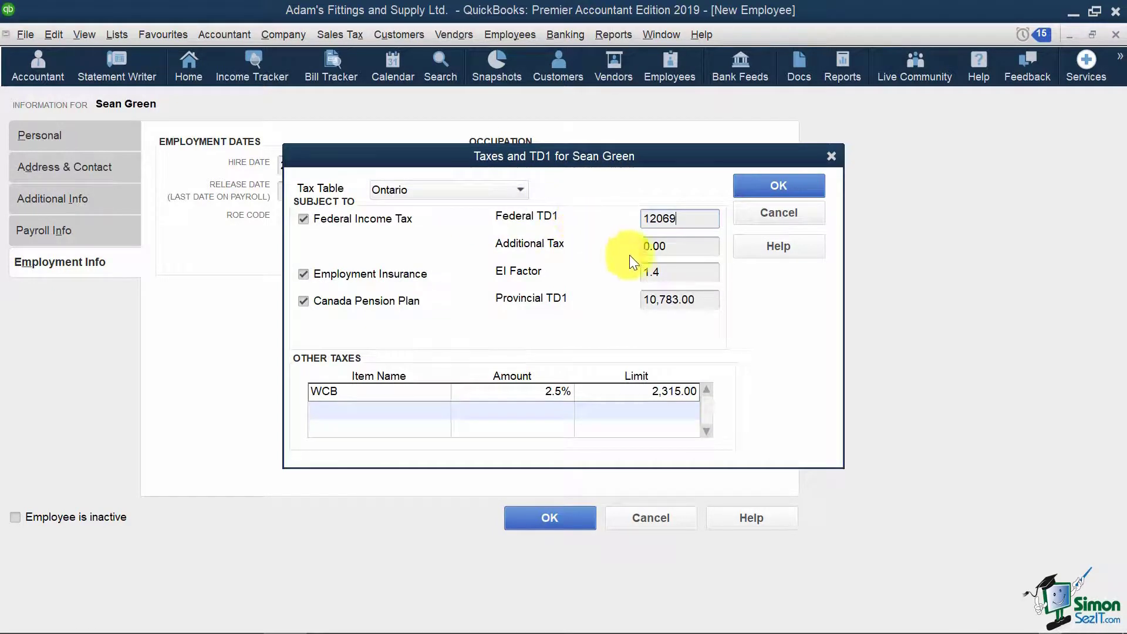
{"action": "left_click_drag", "start_coordinate": [717, 304], "coordinate": [632, 304]}
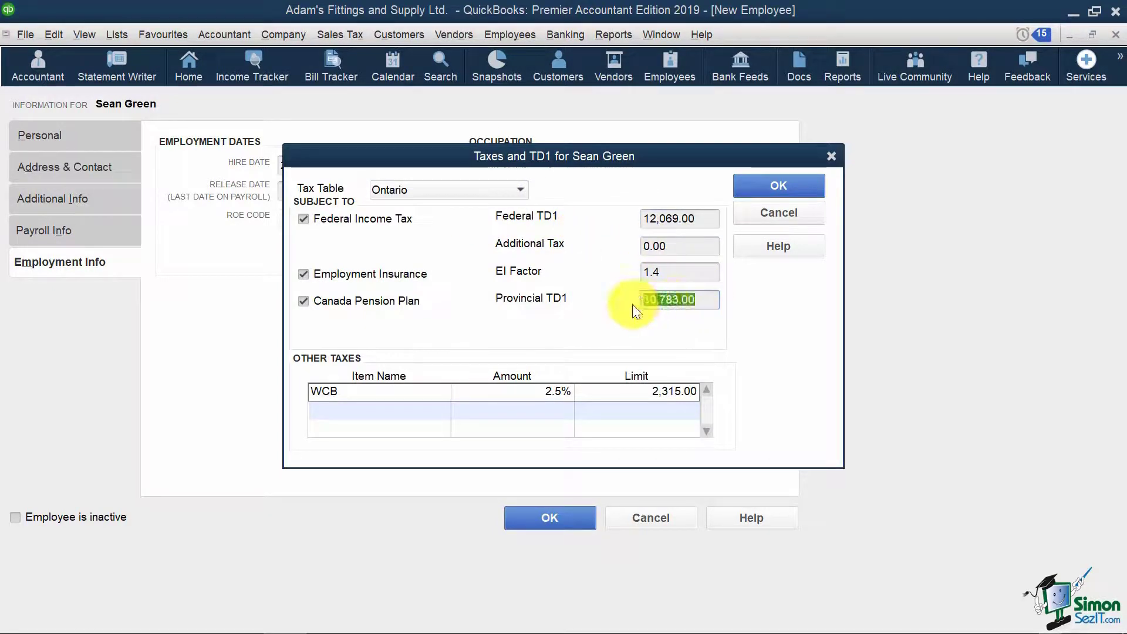
{"action": "type", "text": "10582"}
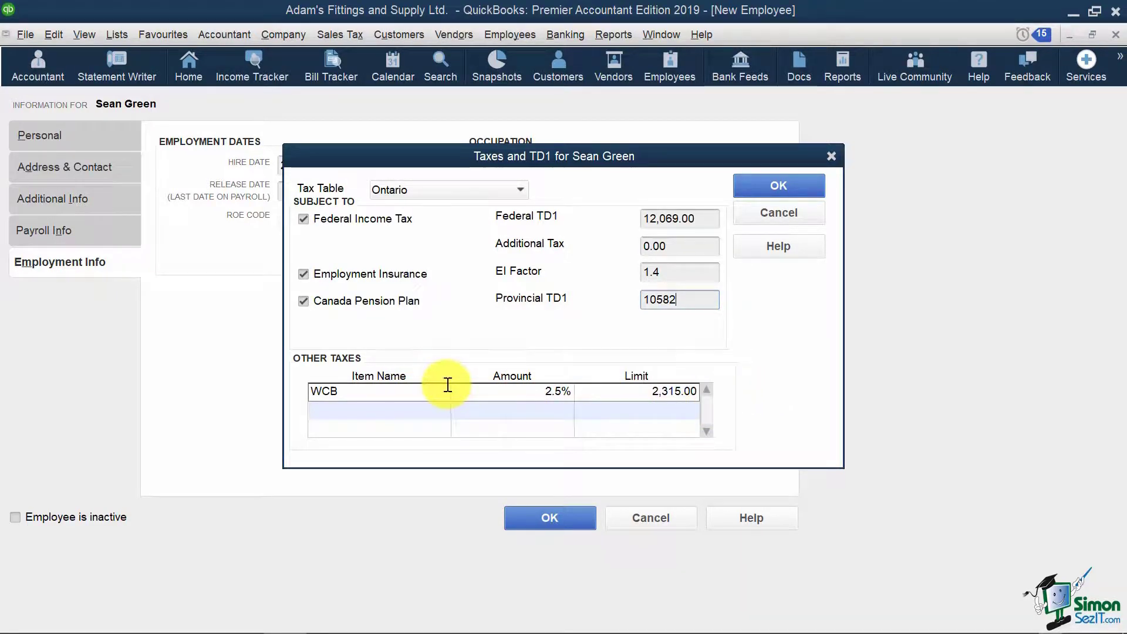
{"action": "left_click", "coordinate": [790, 182]}
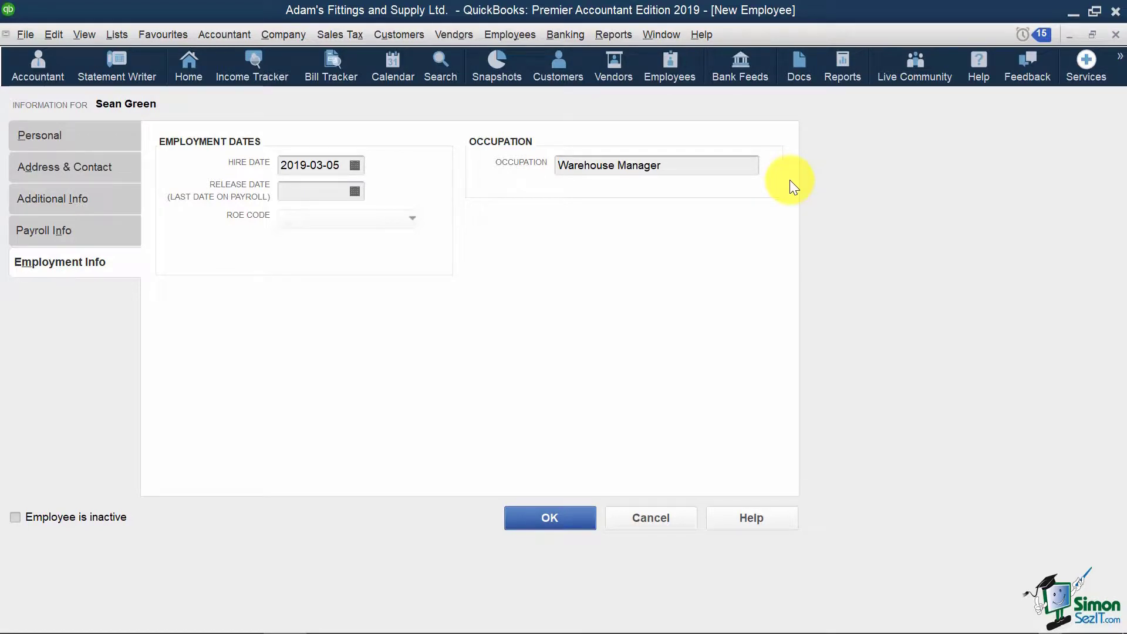
- Save the employee, then reopen the record to recheck its Taxes and TD1 amounts
{"action": "left_click", "coordinate": [559, 508]}
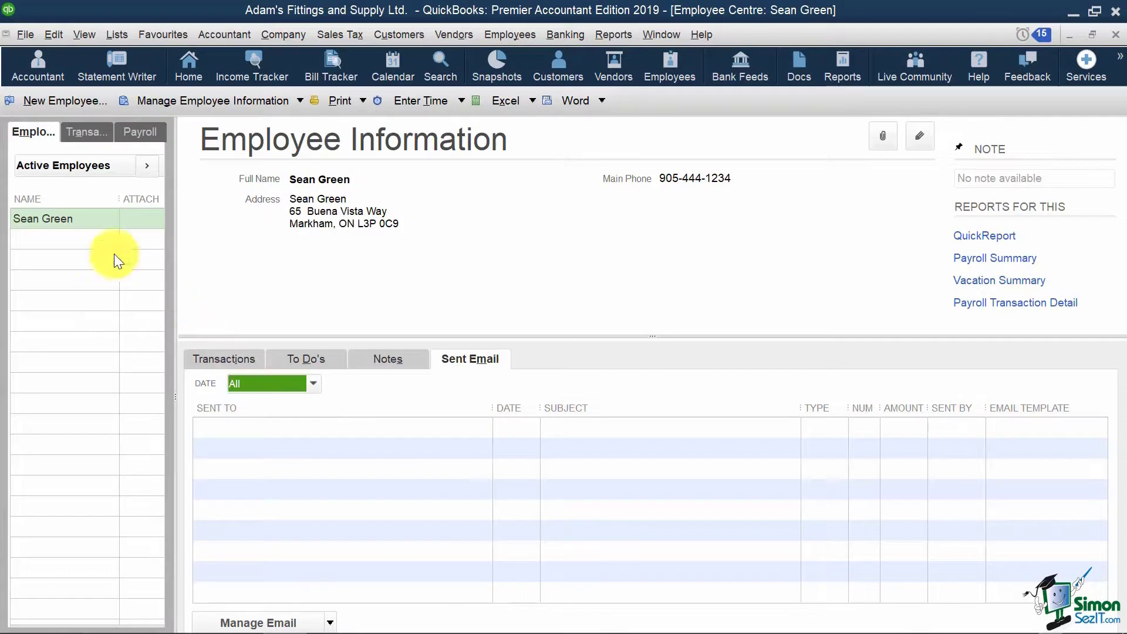
{"action": "right_click", "coordinate": [83, 217]}
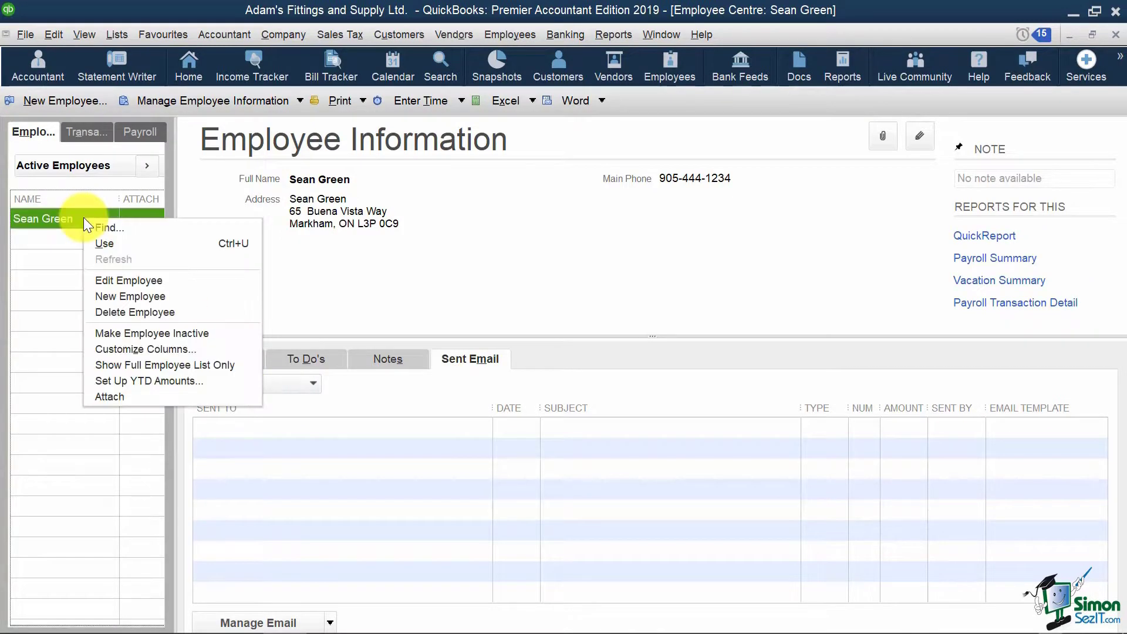
{"action": "left_click", "coordinate": [184, 278]}
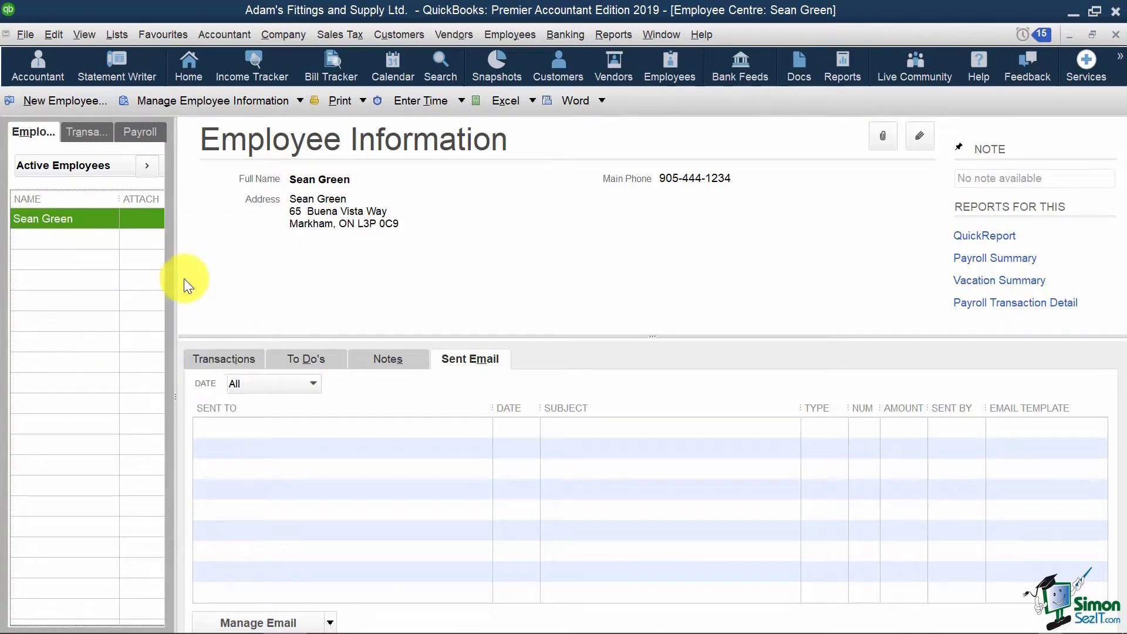
{"action": "left_click", "coordinate": [108, 261]}
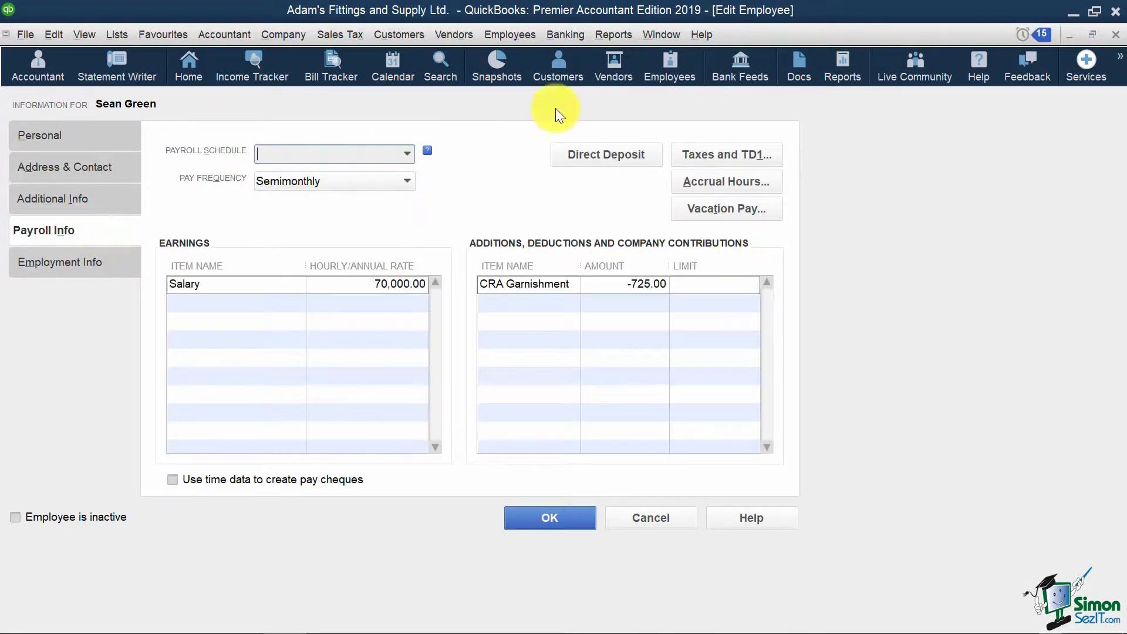
{"action": "left_click", "coordinate": [761, 155]}
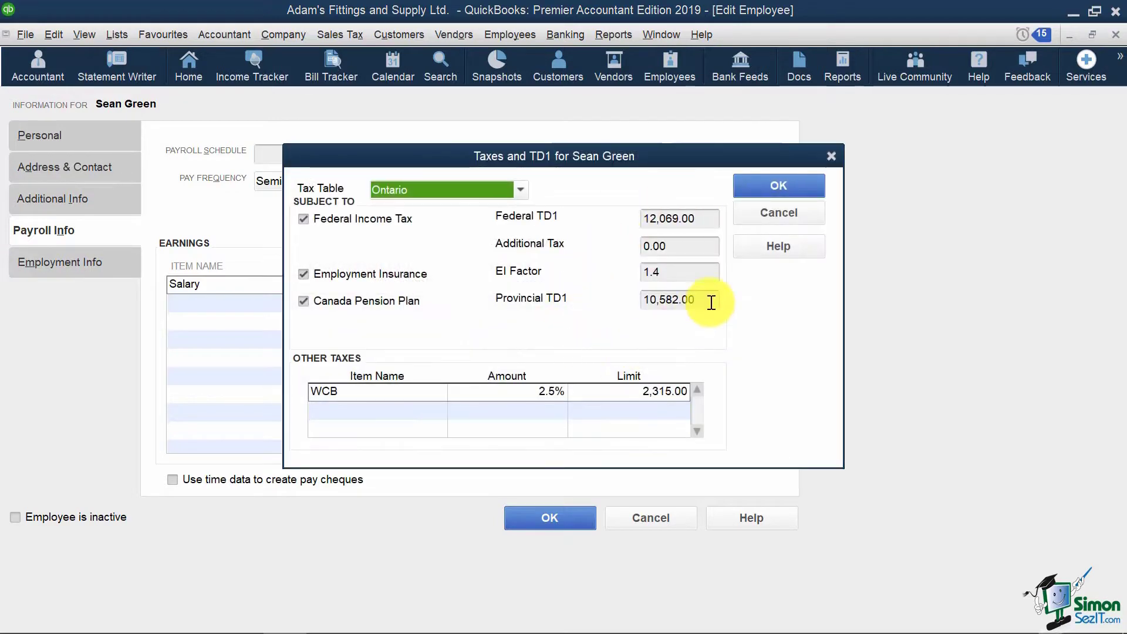
{"action": "left_click", "coordinate": [778, 185]}
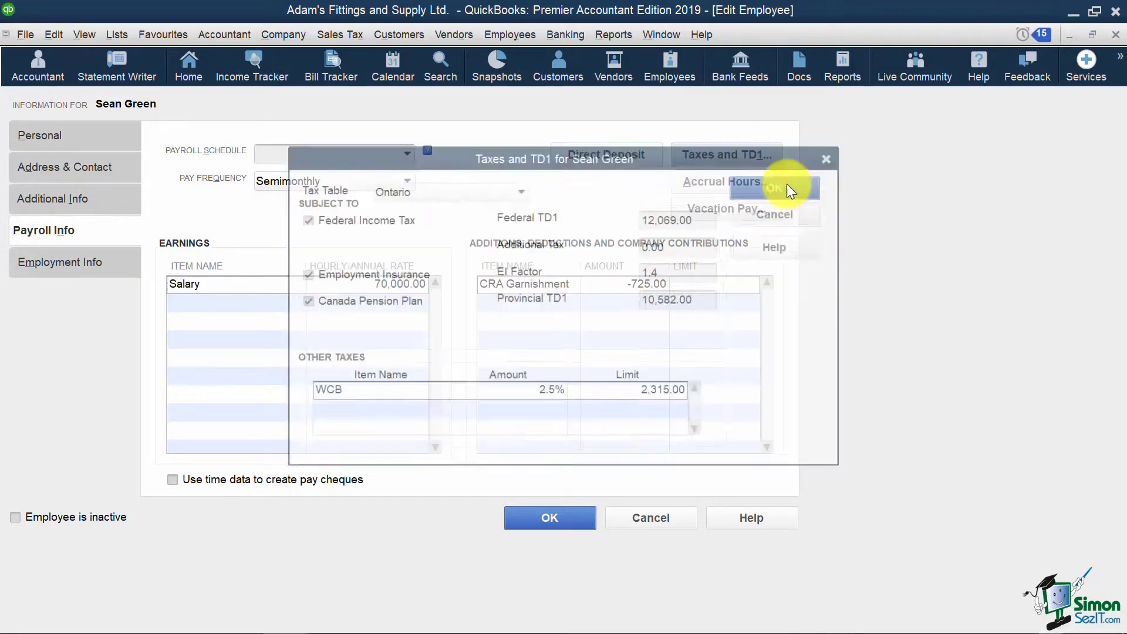
{"action": "left_click", "coordinate": [561, 517]}
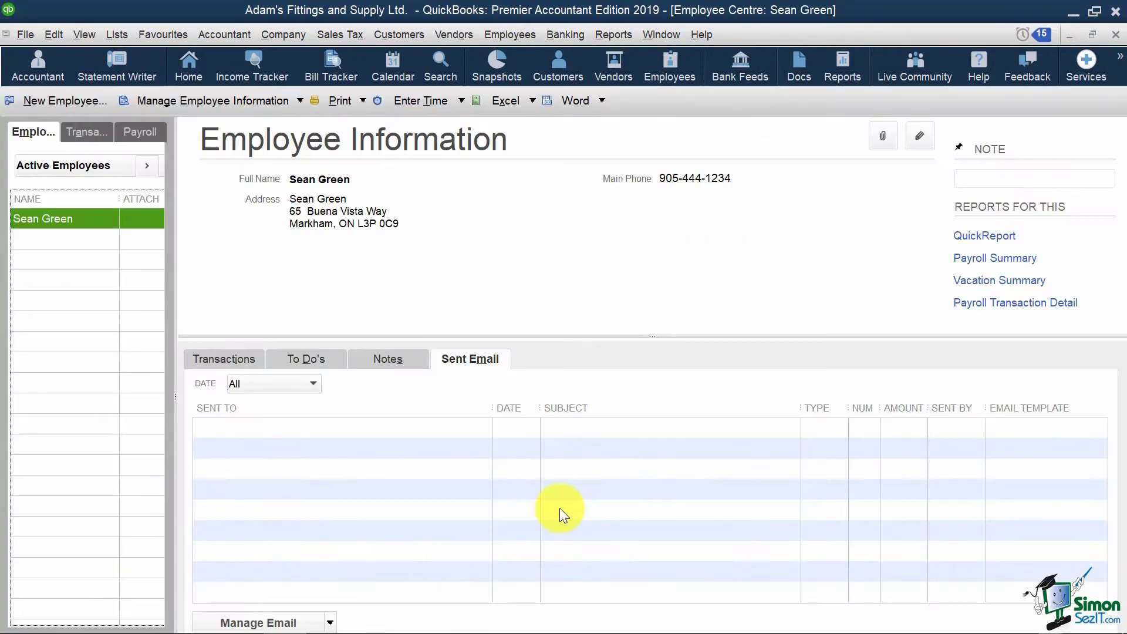